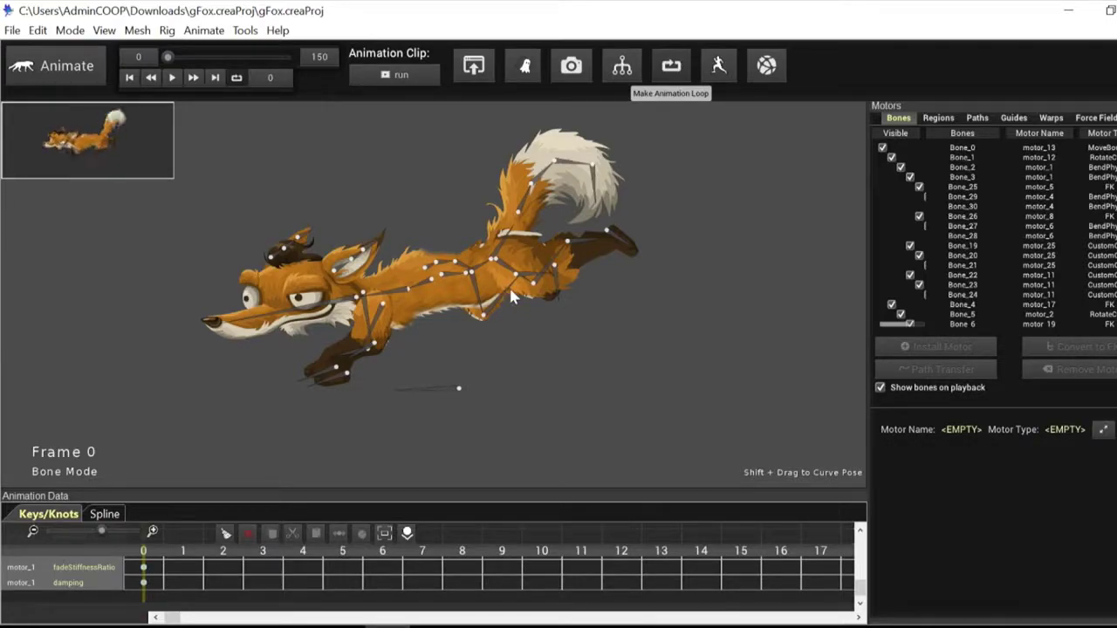
- Preview the fox run clip, then bring up the Animate menu's animation commands
key(space)
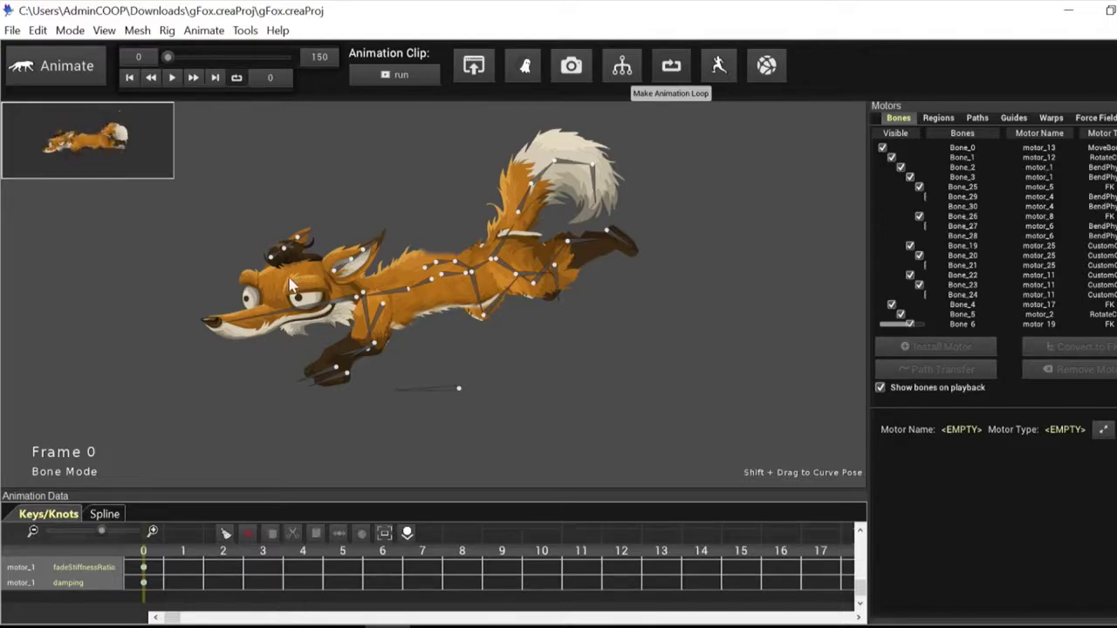
click(206, 30)
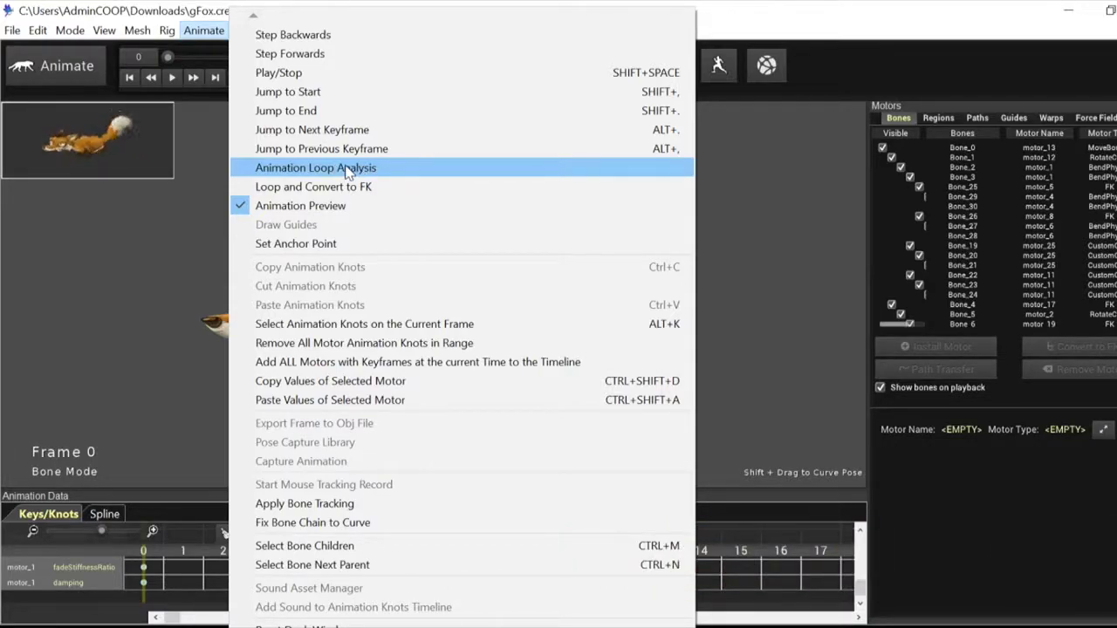
- Dismiss the Animate menu to get back to the fox in the viewport
click(760, 202)
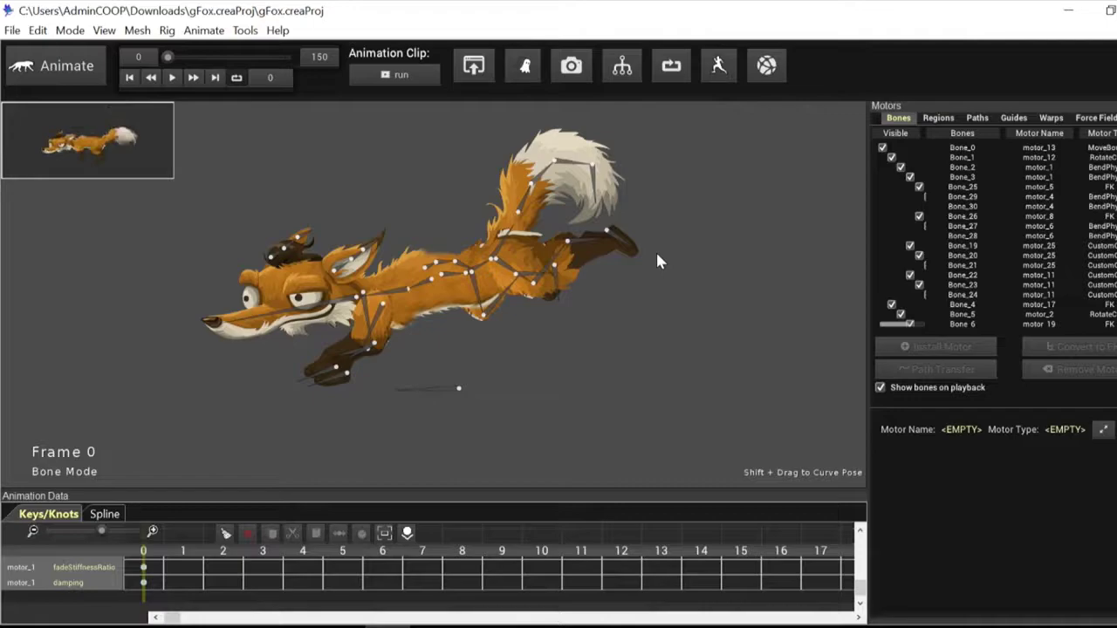
- Play the fox run through its 150 frames and stop it back at frame 0
key(space)
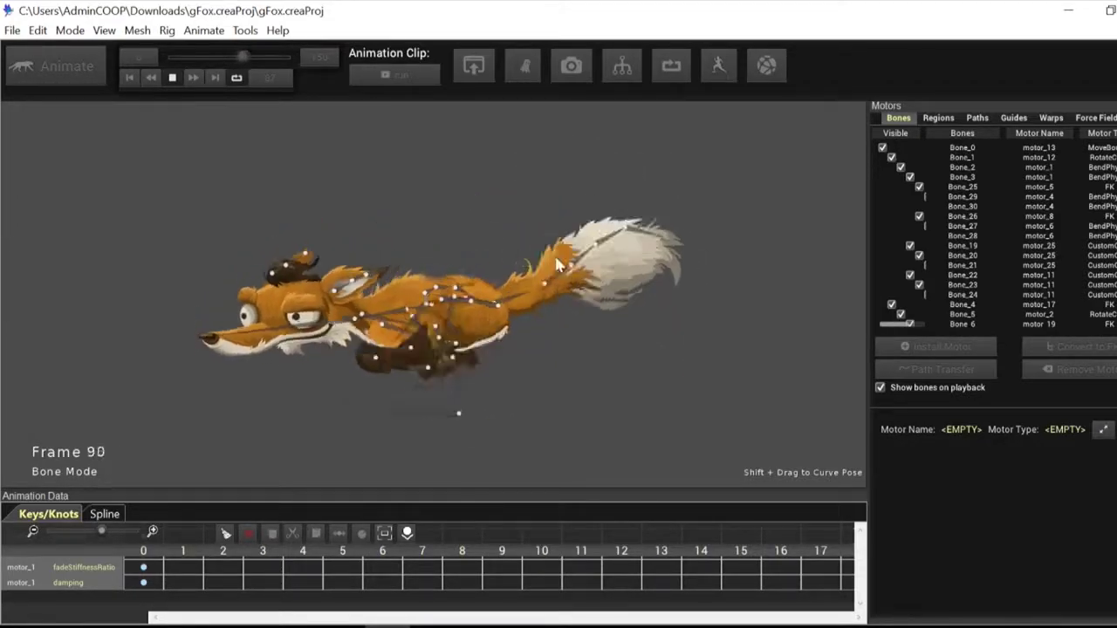
key(space)
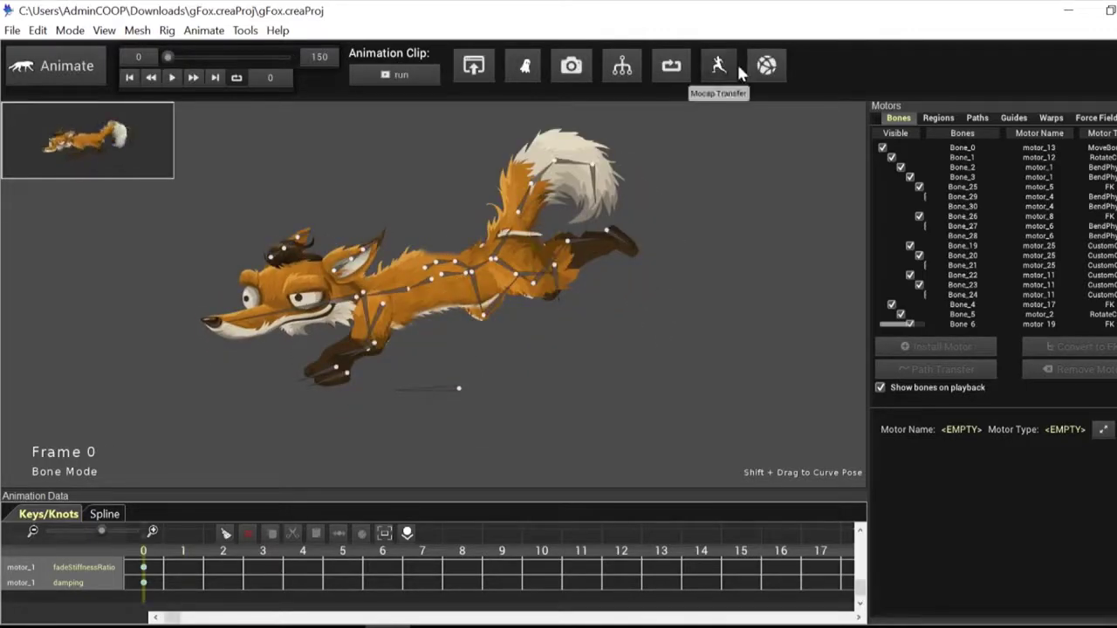
- Widen and pan the Animation Rig Graph to inspect the meshBendPhysicsMotor group, then close it
click(630, 72)
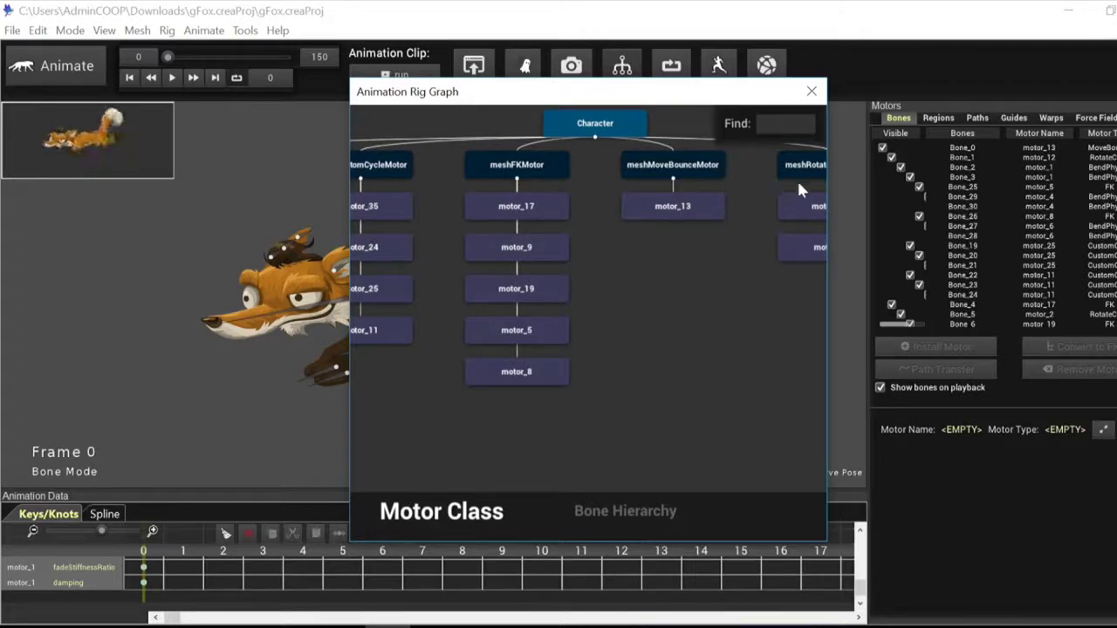
drag(829, 185, 1039, 207)
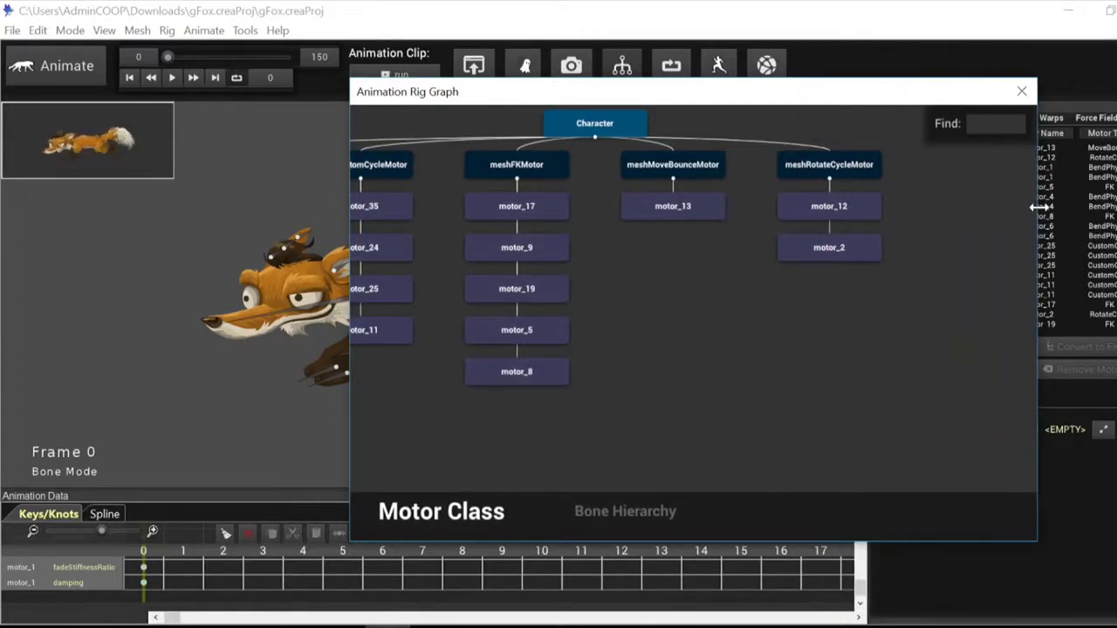
drag(707, 278, 976, 277)
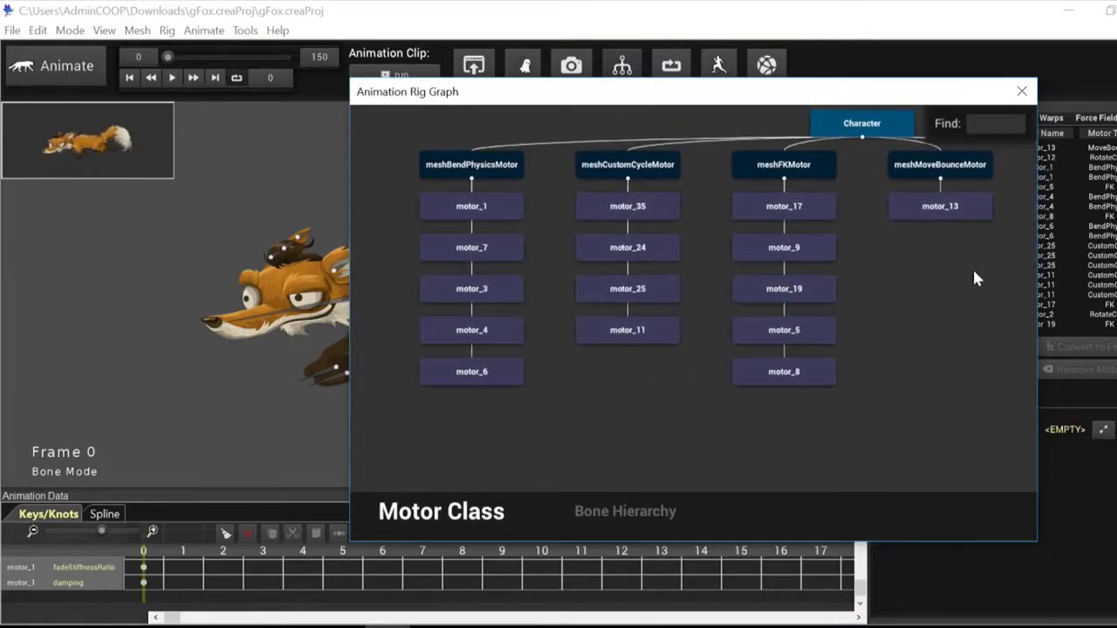
click(447, 173)
drag(502, 100, 891, 138)
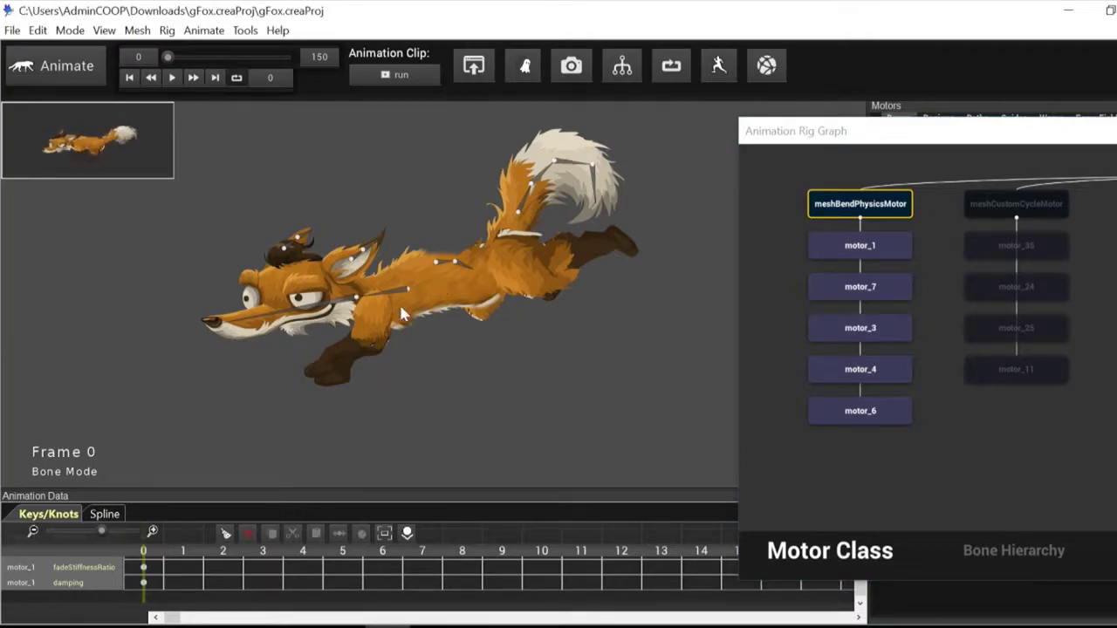
click(894, 140)
drag(908, 131, 382, 122)
click(853, 143)
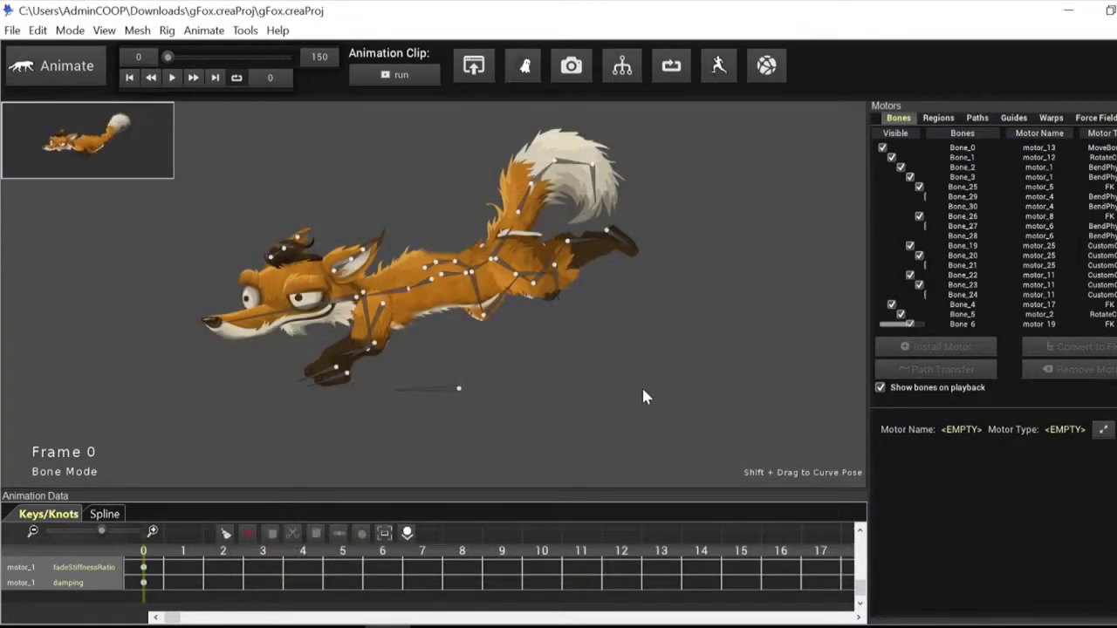
- Replay the fox run clip and stop playback at frame 0
key(space)
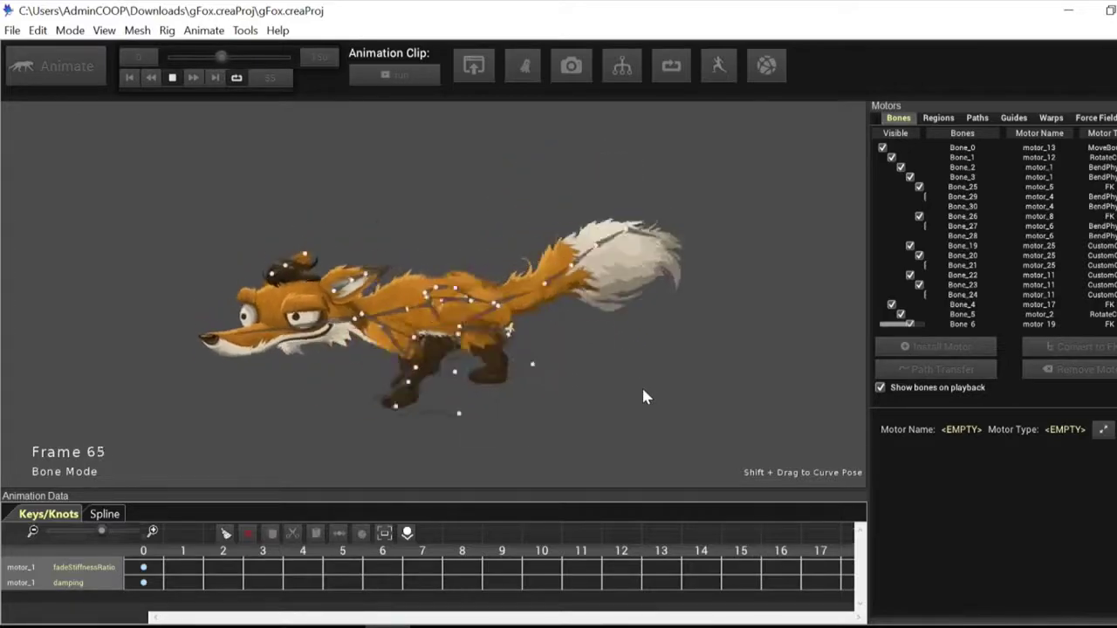
key(space)
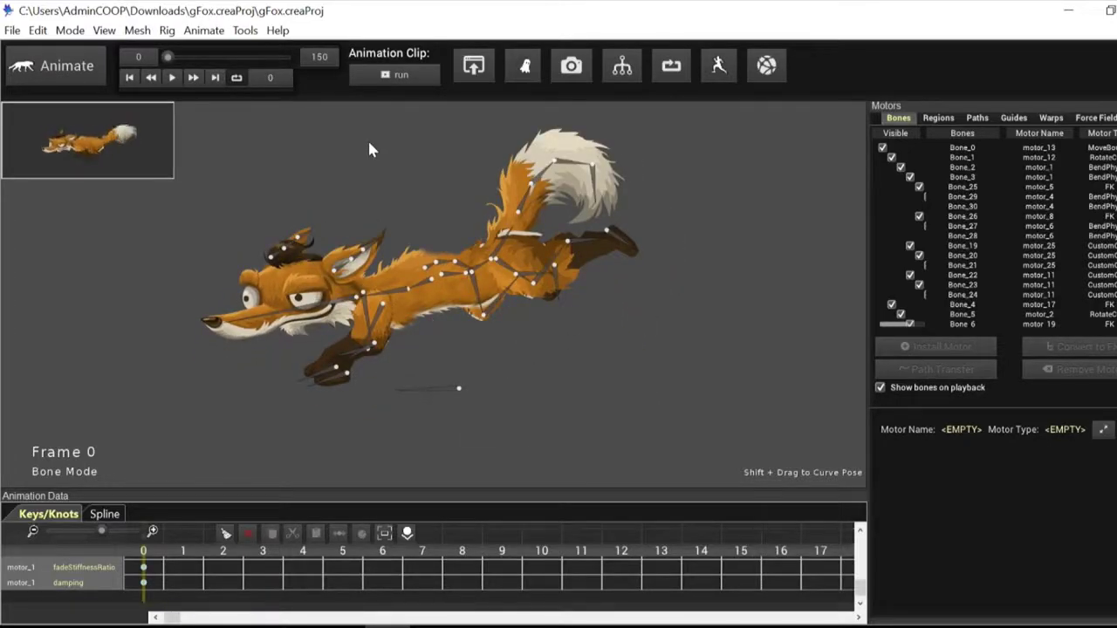
- Run Convert to FK and Loop with 30 Blend Frames and an adjusted Convert Detail
click(672, 68)
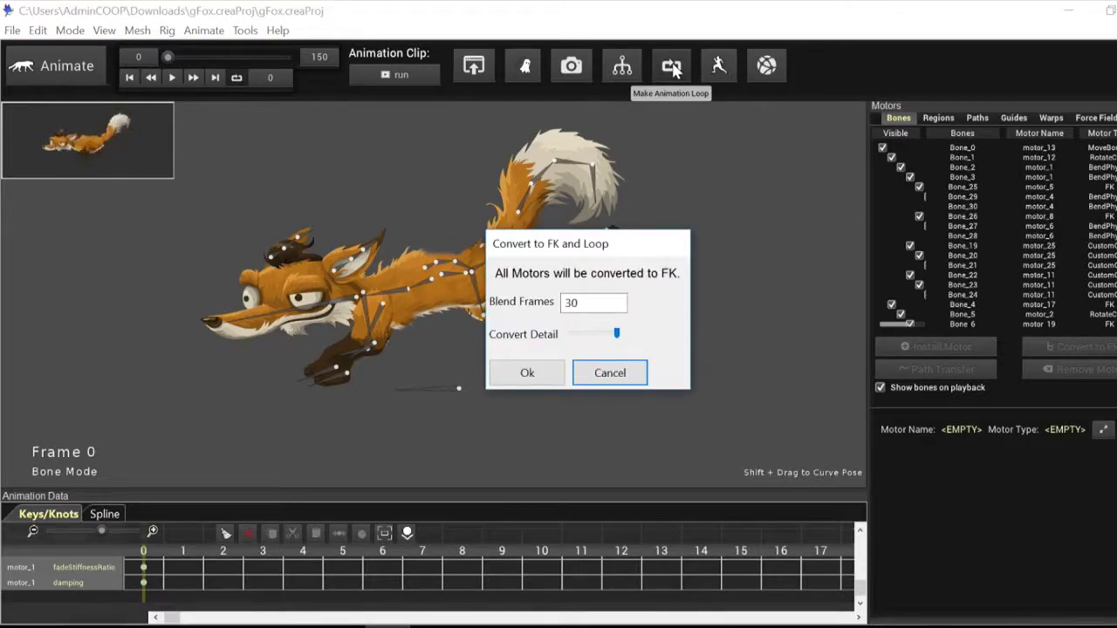
drag(600, 243, 544, 190)
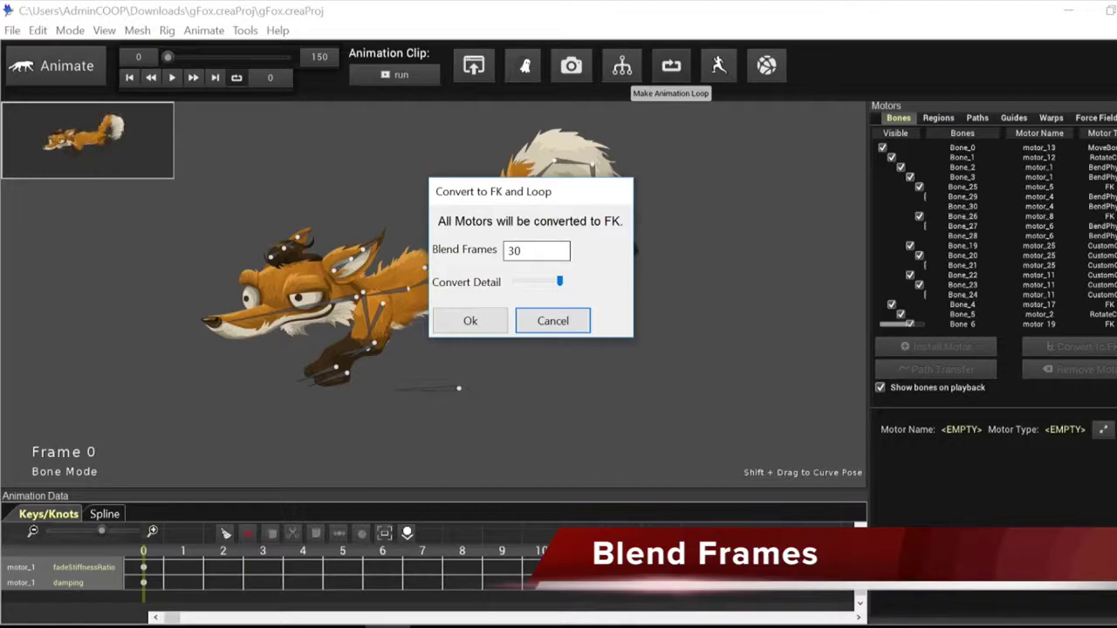
click(522, 251)
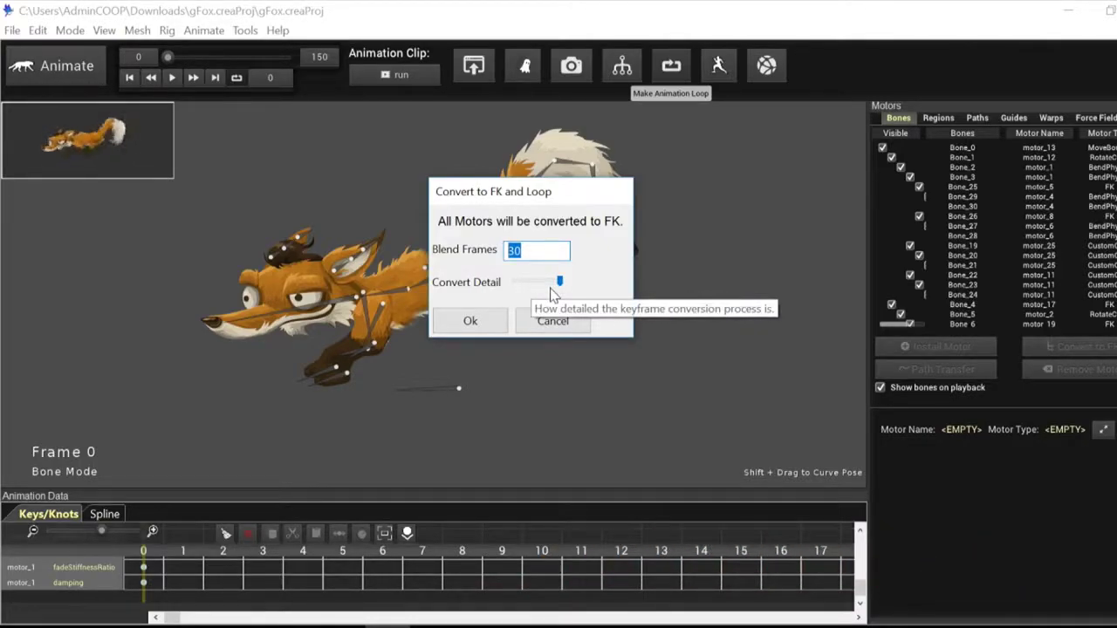
drag(559, 284, 538, 290)
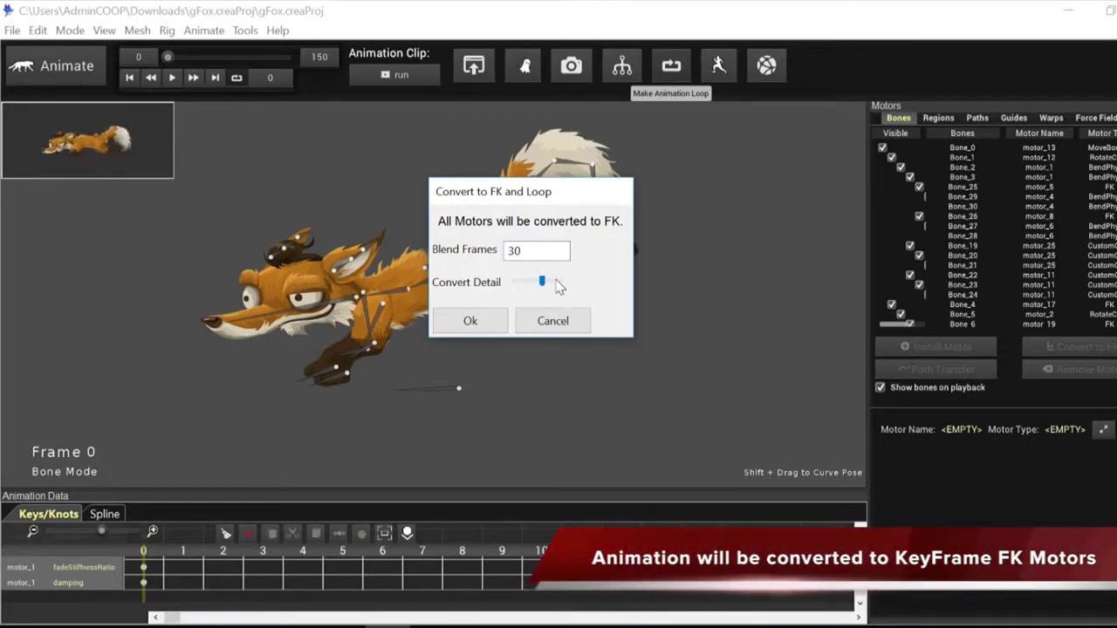
drag(539, 281, 565, 282)
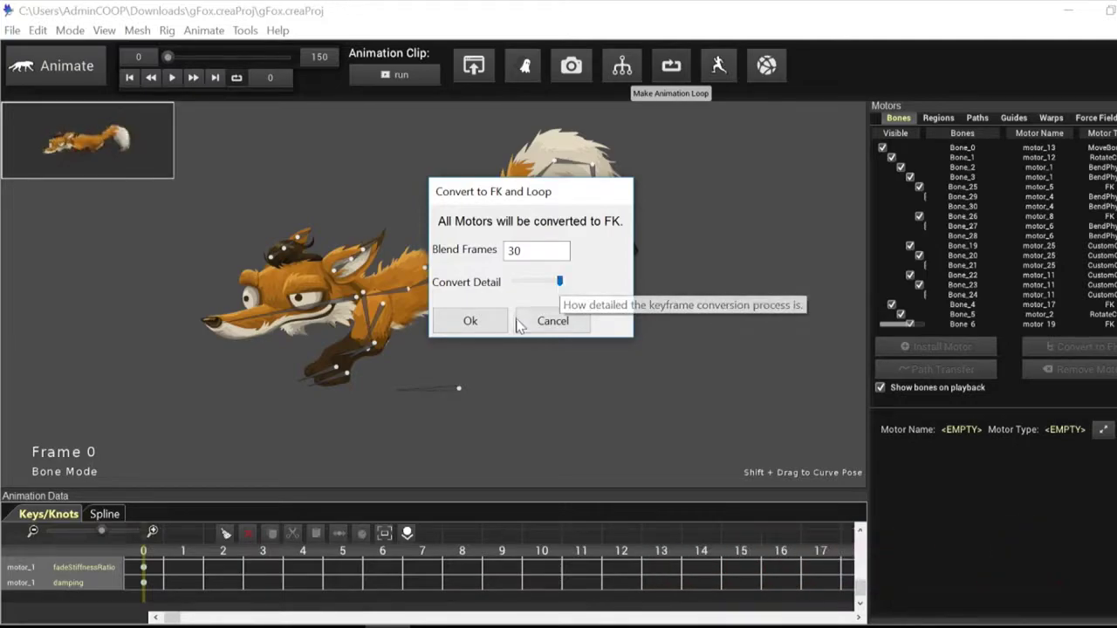
click(471, 322)
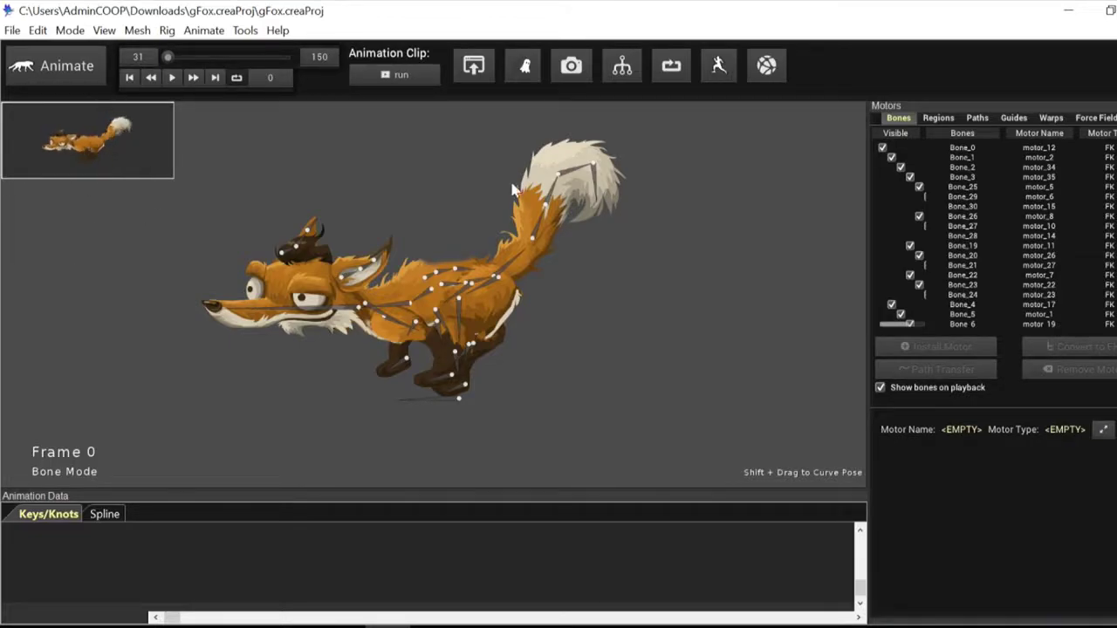
key(space)
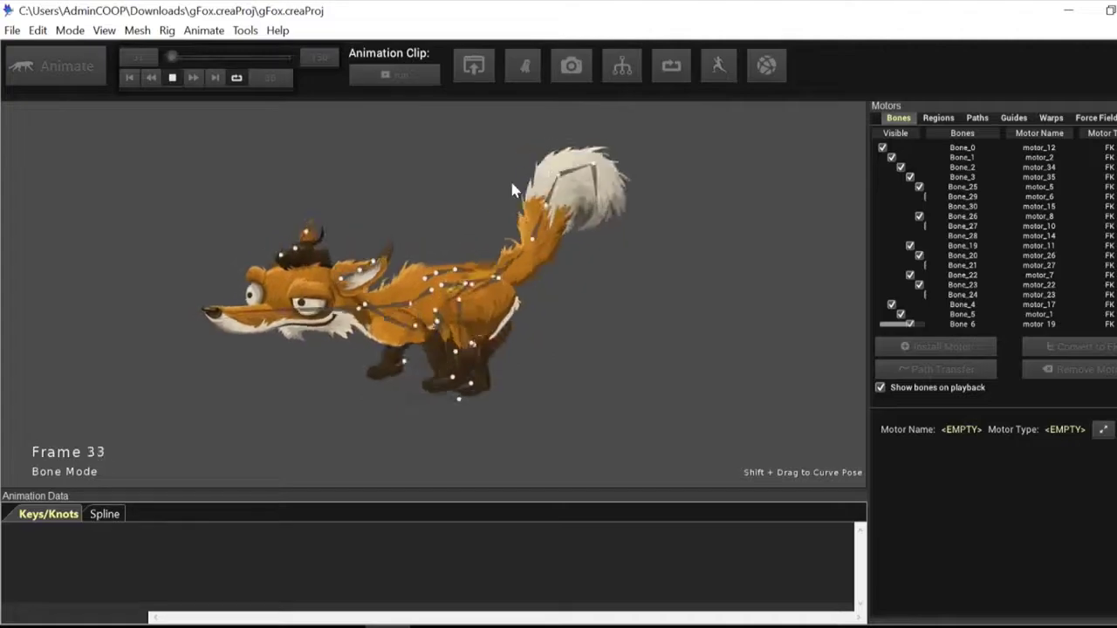
key(space)
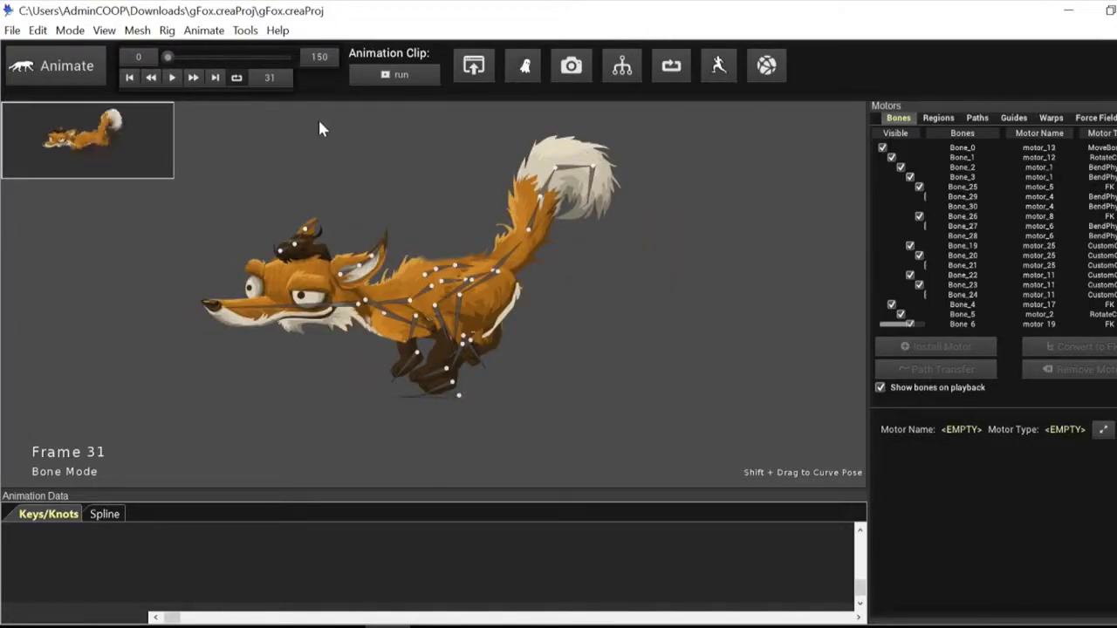
- Move the run to frame 24, then frame 2, and bring back the Convert to FK and Loop settings
click(189, 61)
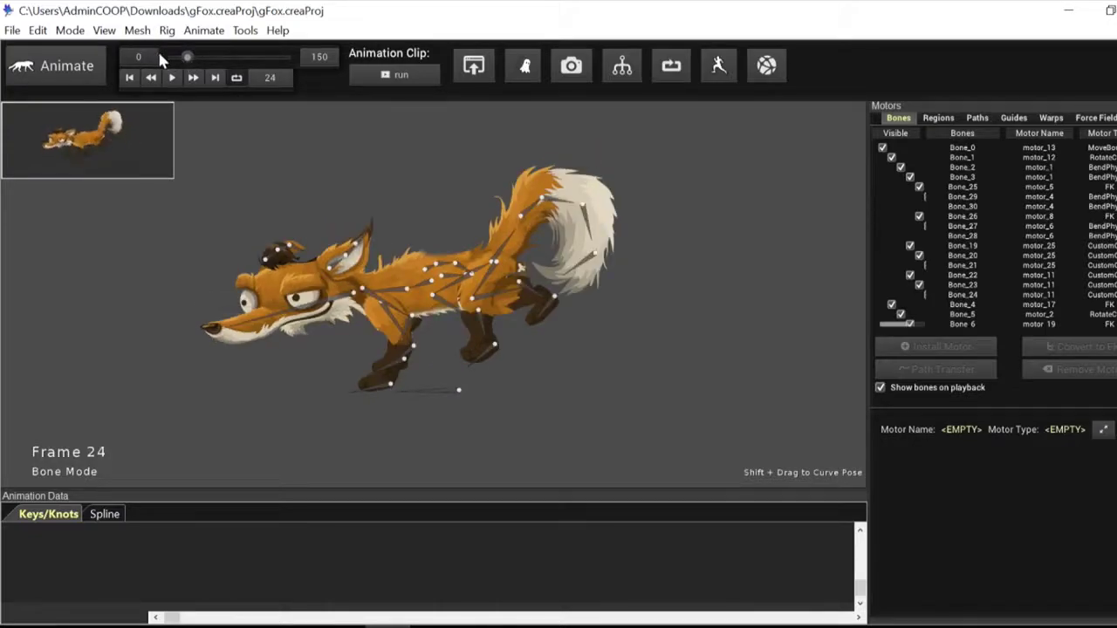
click(160, 55)
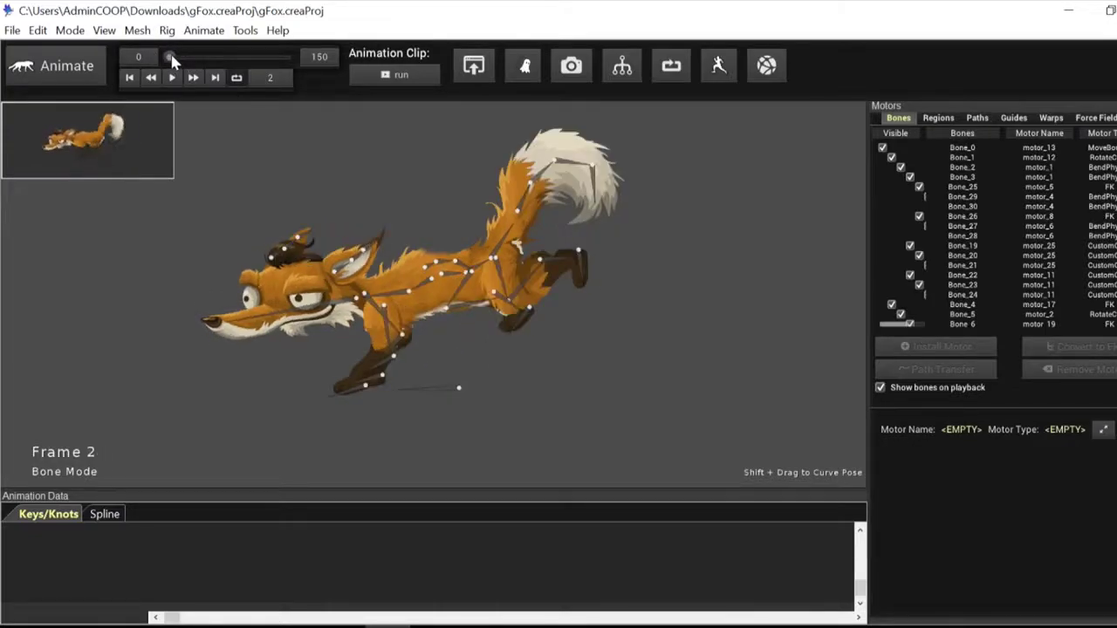
click(671, 65)
- Reapply the FK conversion and loop, then play the looped run and stop at frame 21
double_click(516, 251)
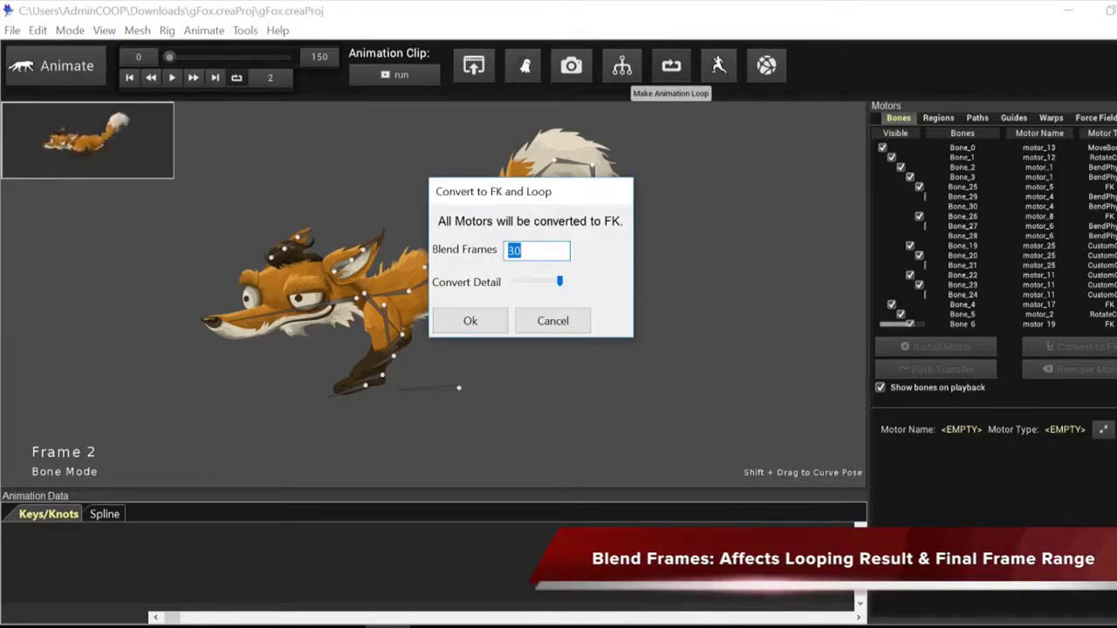
click(470, 321)
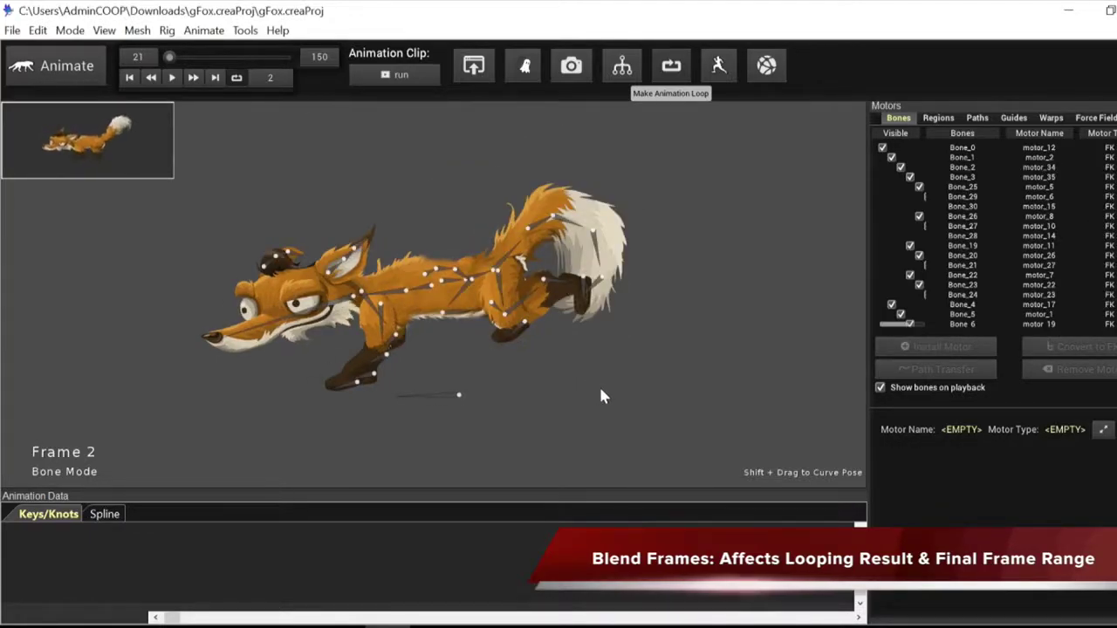
key(space)
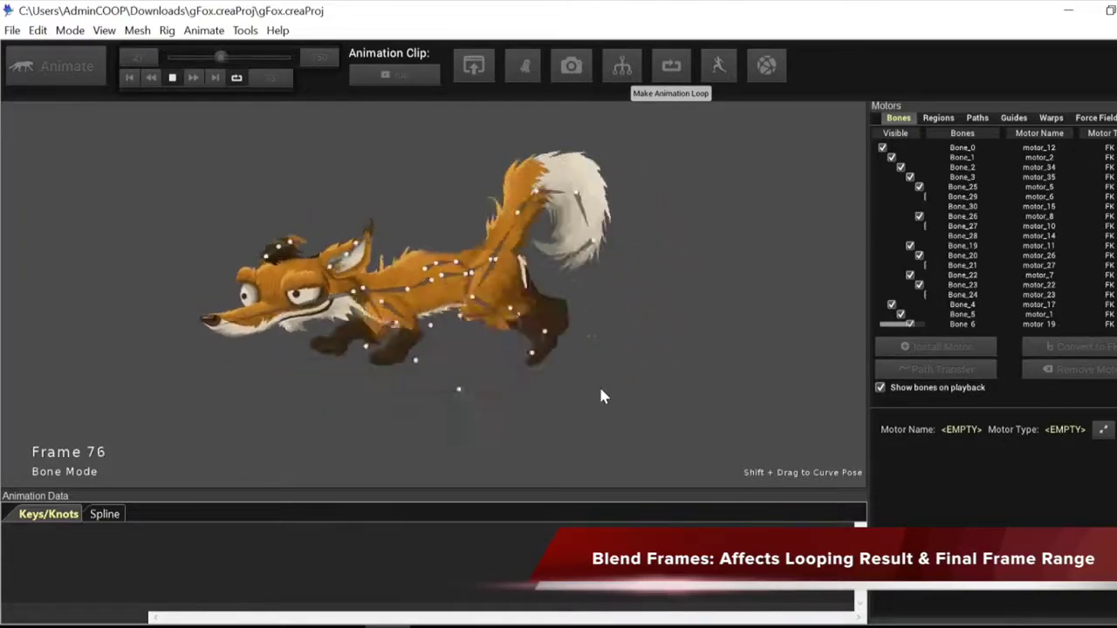
key(space)
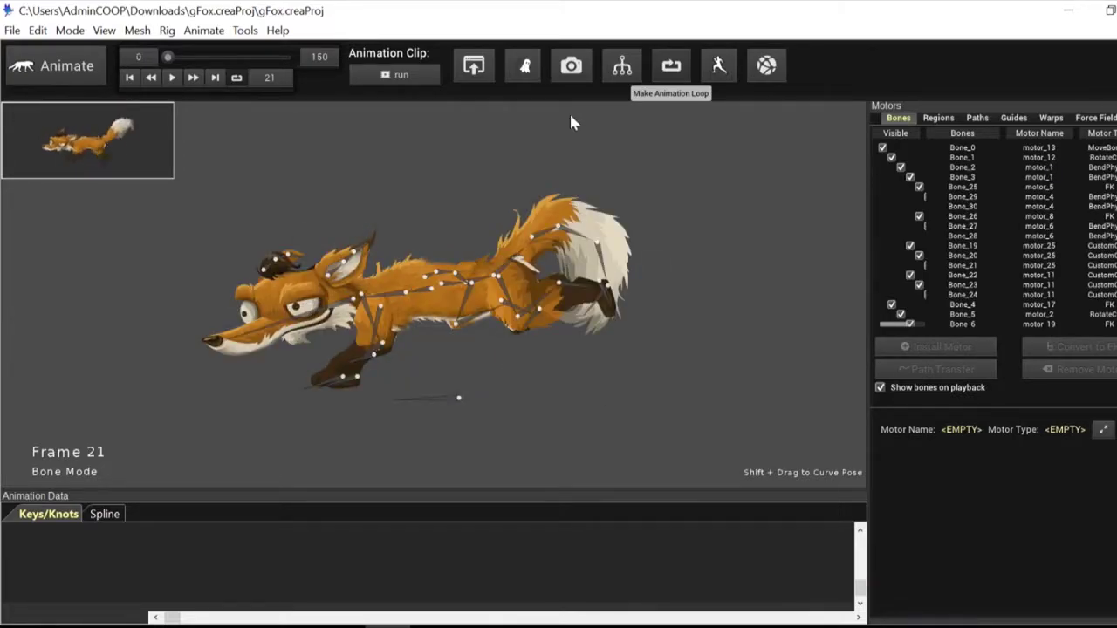
- Redo Convert to FK and Loop with 30 Blend Frames, giving a 31–280 clip range
click(671, 77)
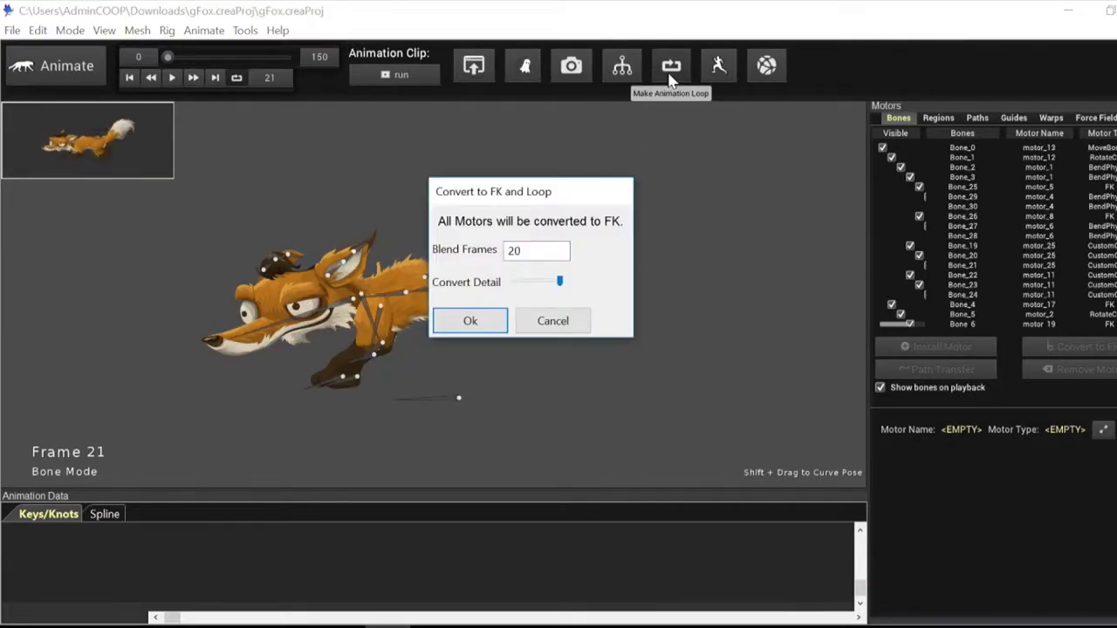
click(522, 251)
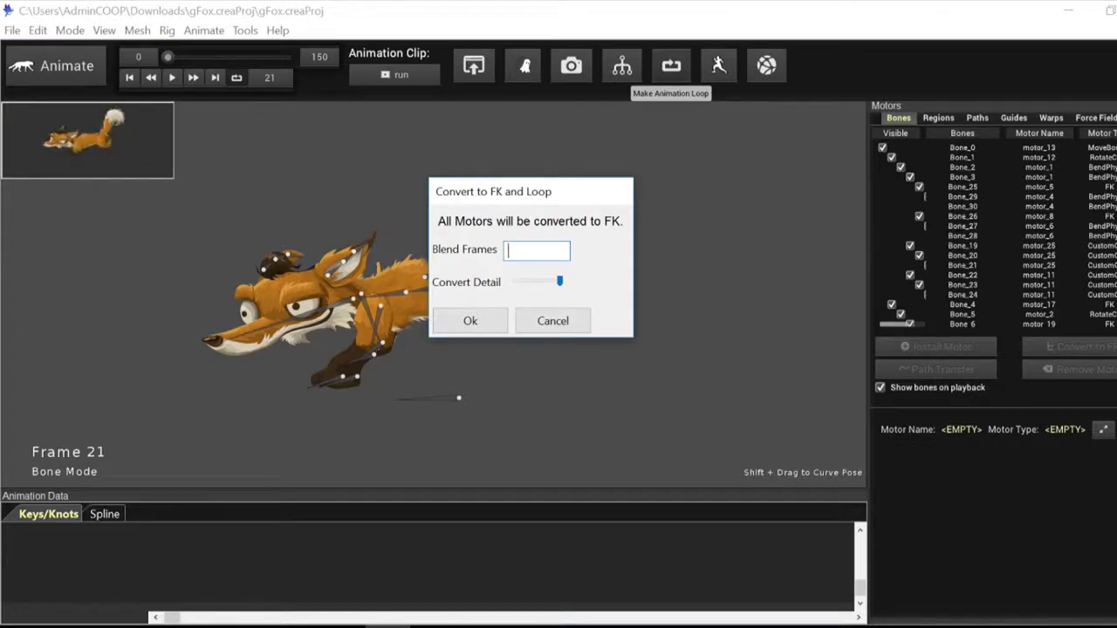
click(471, 321)
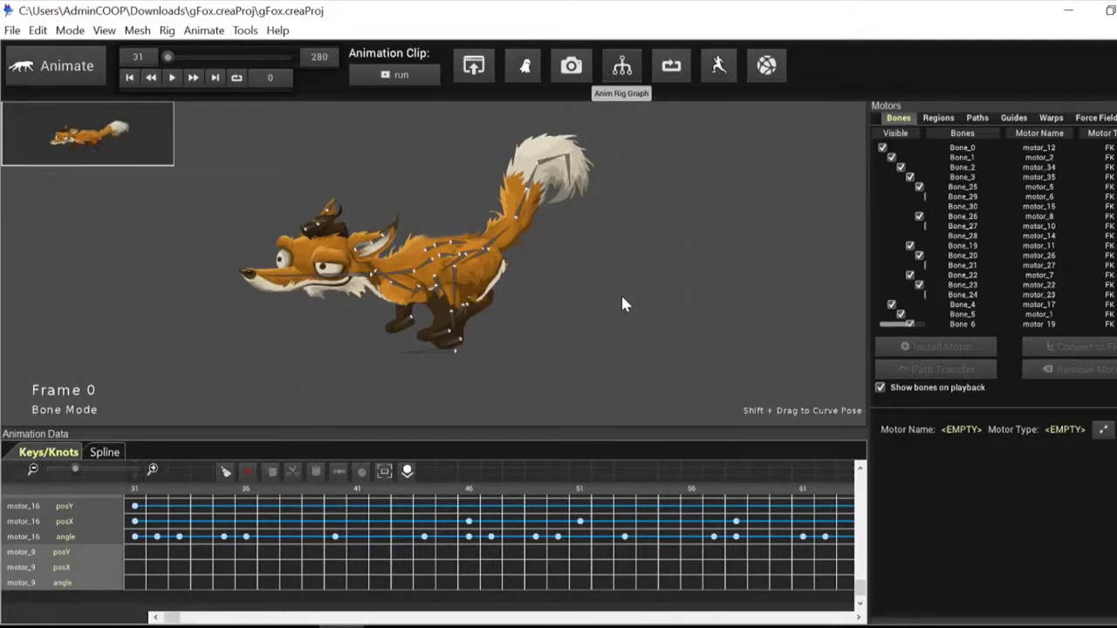
- Scroll the Keys/Knots tracks and select bones until motor_7's angle, posX and posY keys appear
scroll(622, 304, up, 2)
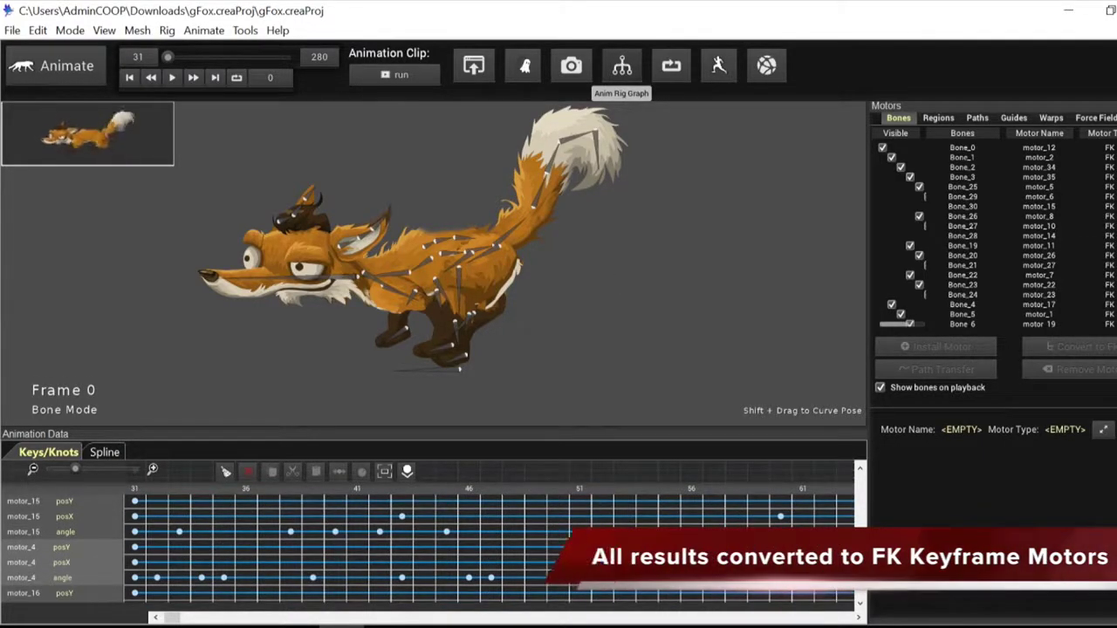
scroll(530, 536, up, 3)
scroll(427, 549, up, 3)
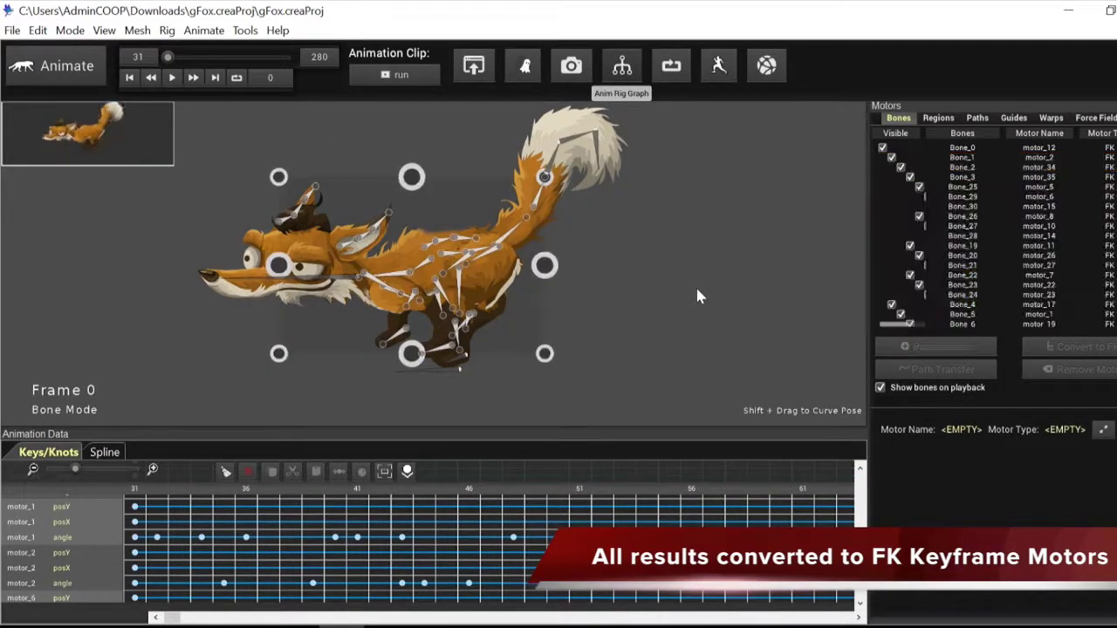
click(1080, 177)
click(1080, 236)
click(1079, 275)
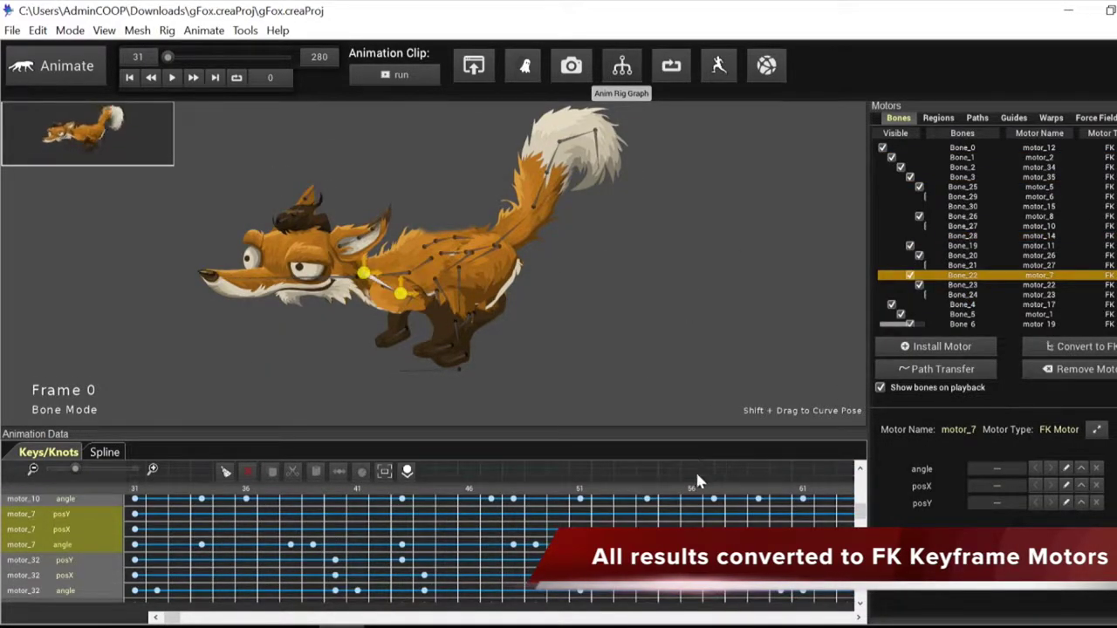
scroll(621, 552, down, 5)
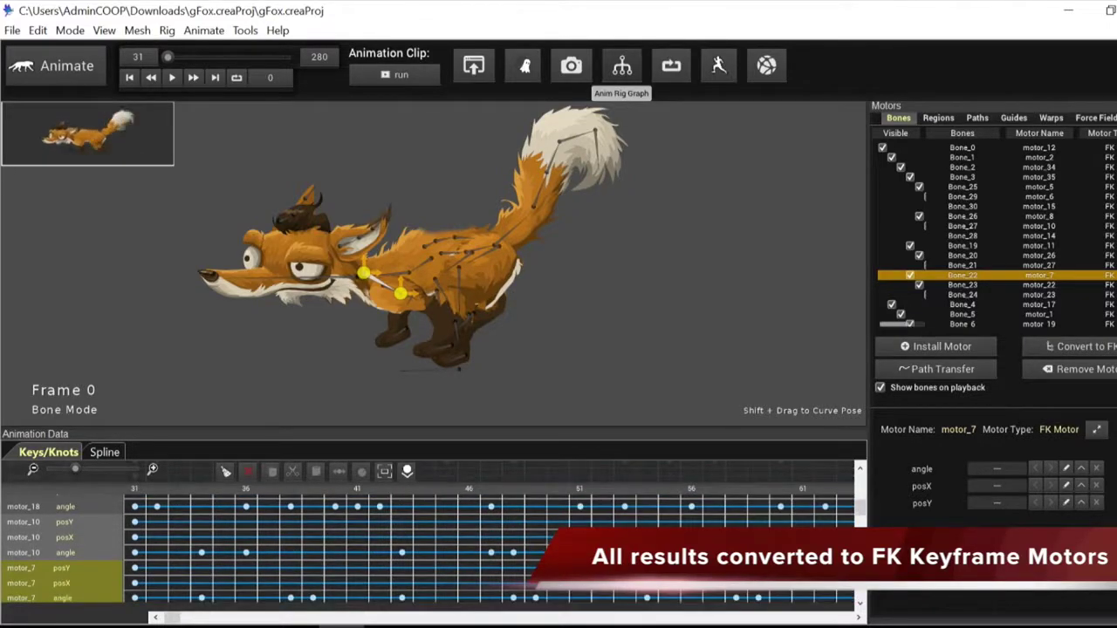
scroll(620, 551, down, 5)
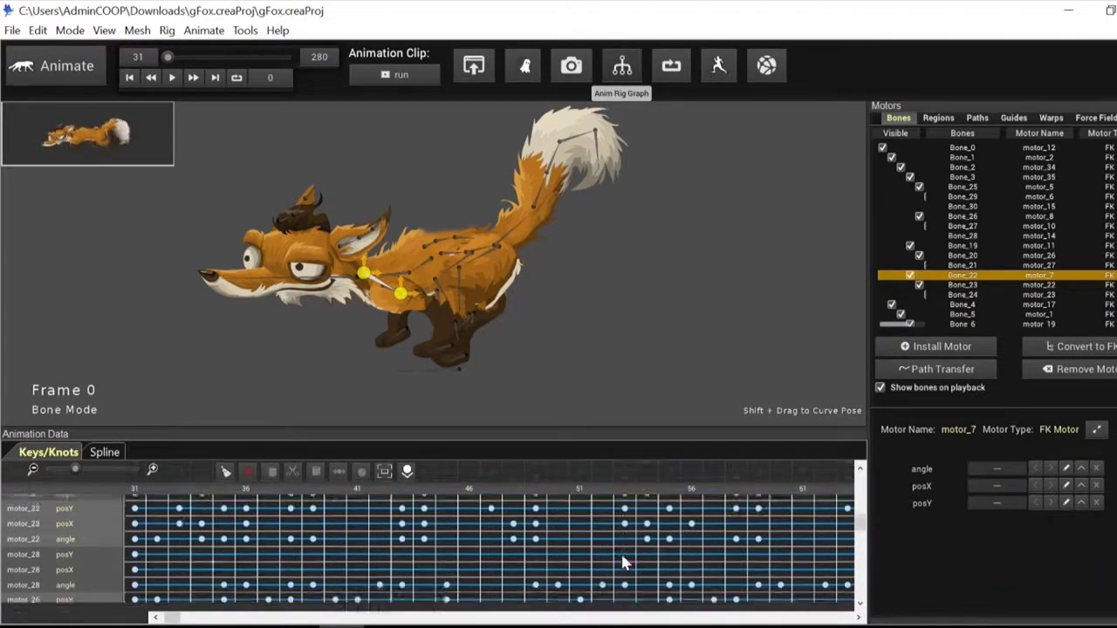
scroll(621, 552, up, 5)
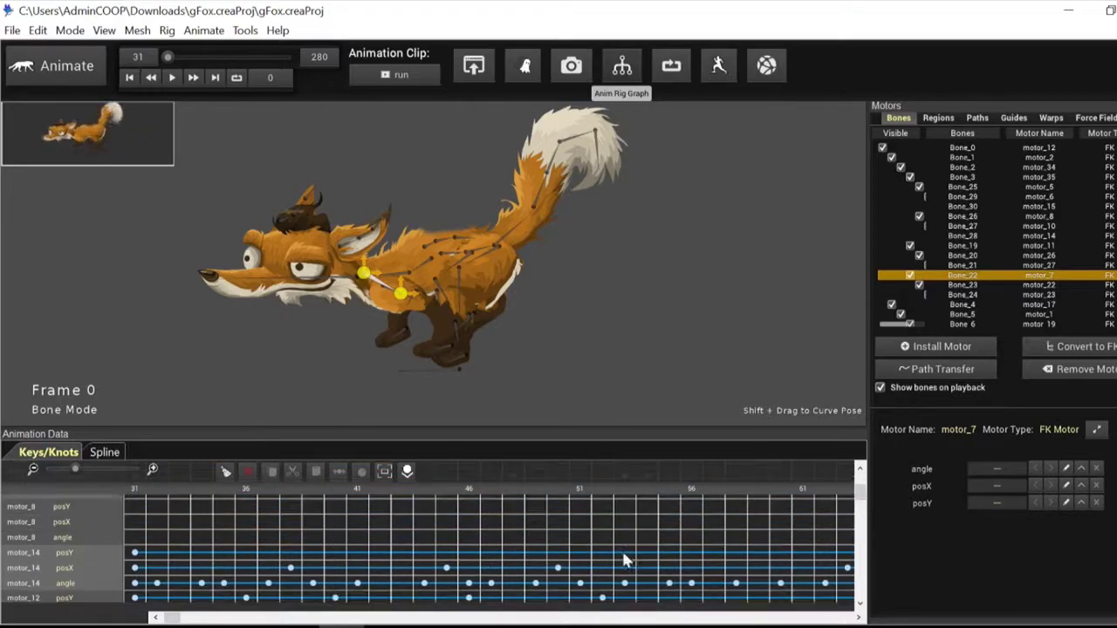
scroll(625, 539, down, 2)
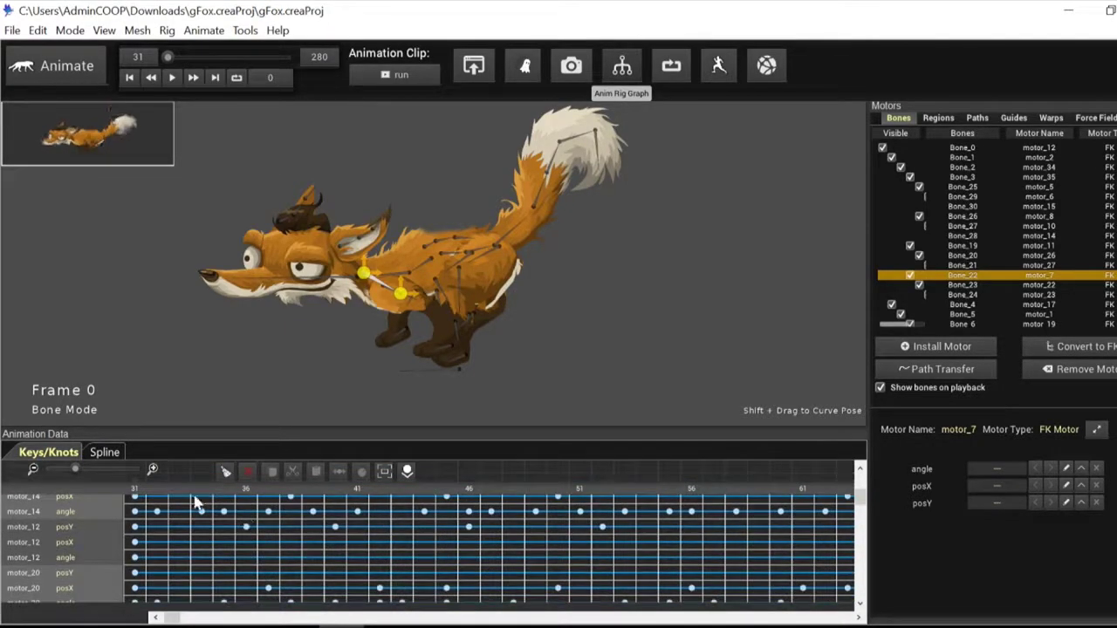
- Show all motors' curves in the Spline editor, zoomed out to frames 31–50
click(103, 453)
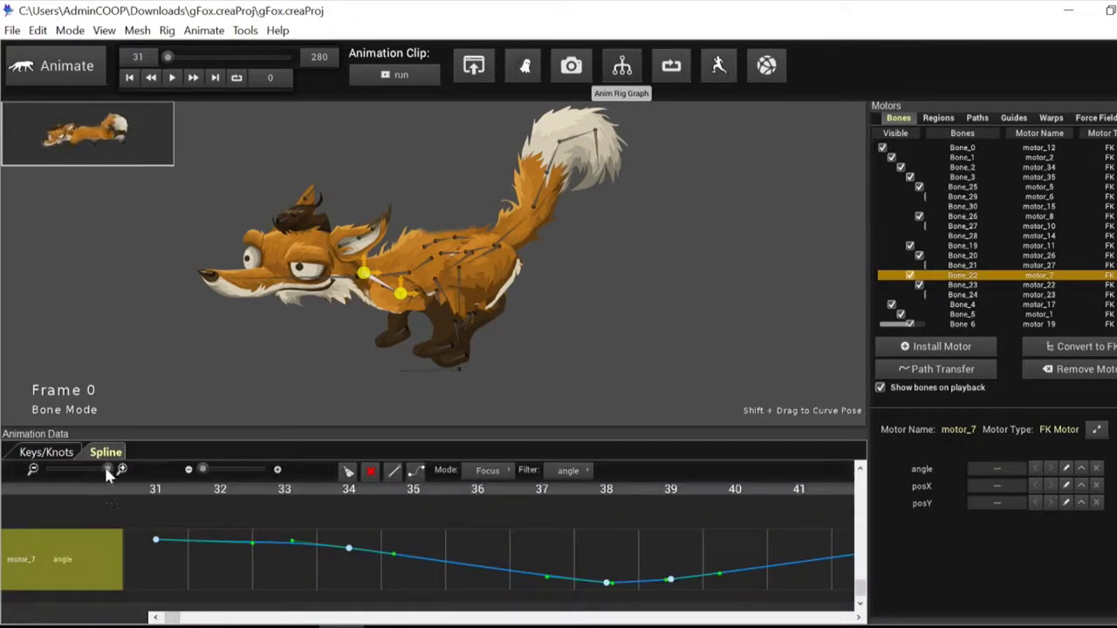
drag(107, 469, 78, 470)
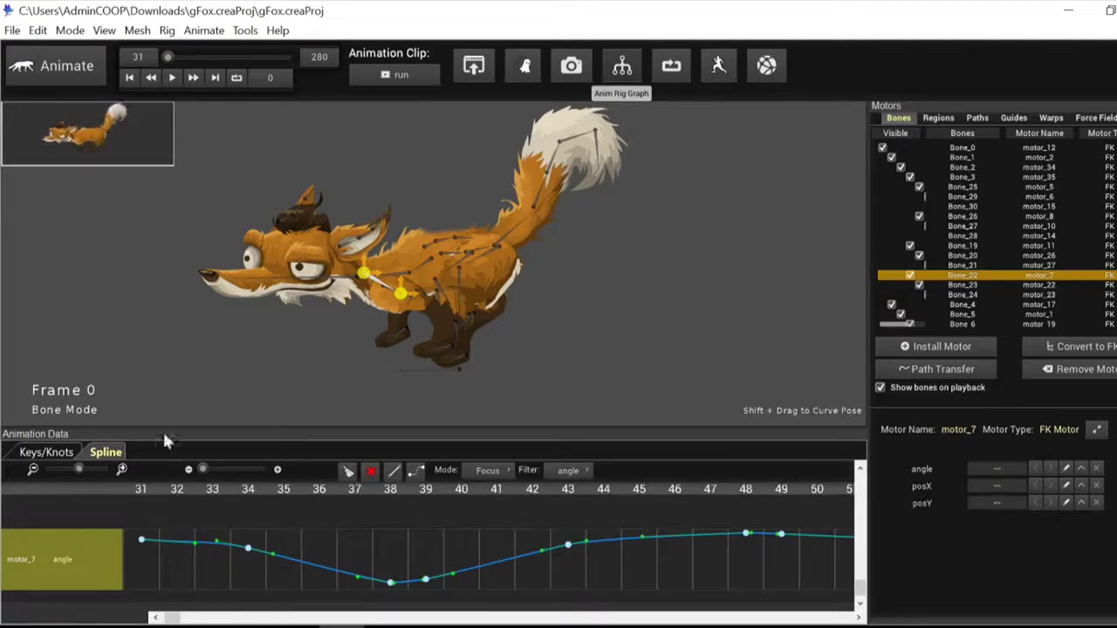
click(493, 470)
click(487, 495)
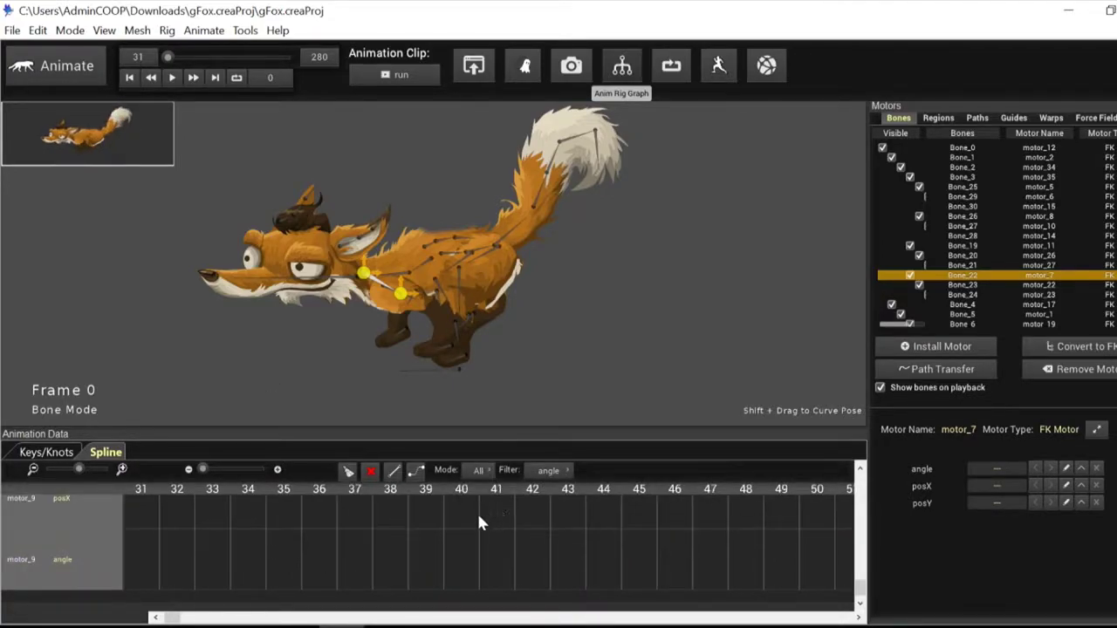
scroll(481, 522, up, 3)
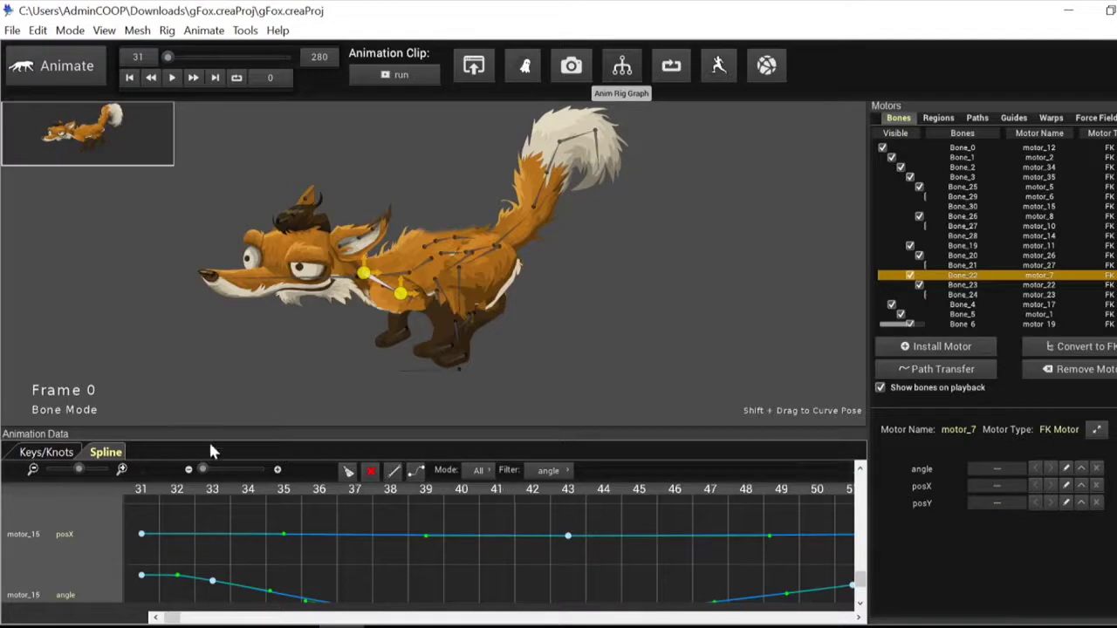
- Enlarge the curve panel, widen the view to frames 31–61, and browse motor curves
drag(270, 426, 280, 309)
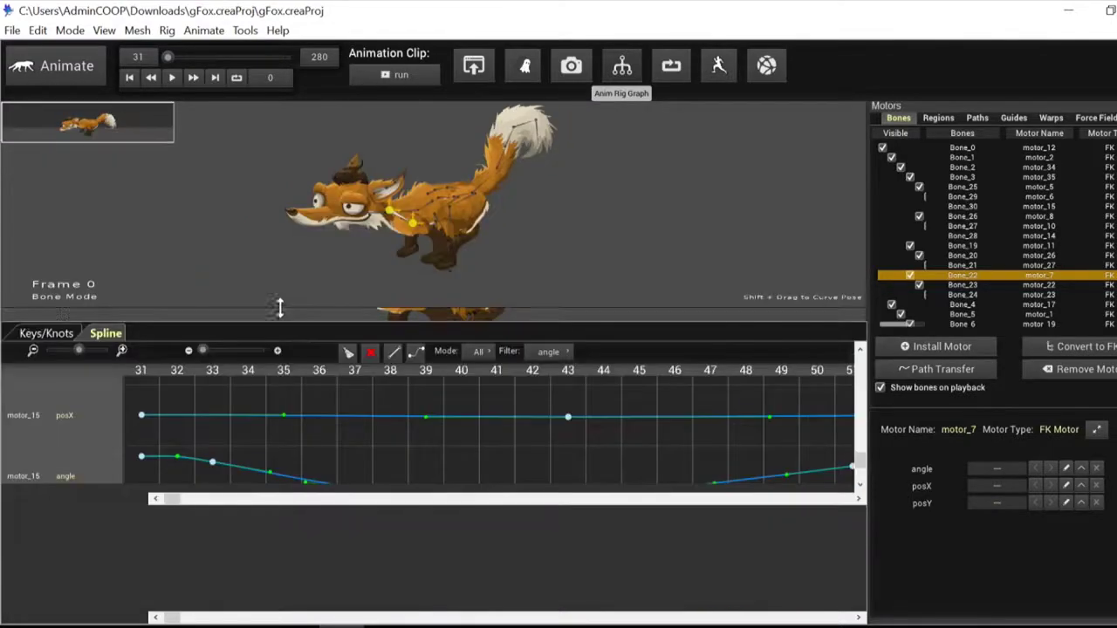
drag(75, 349, 59, 350)
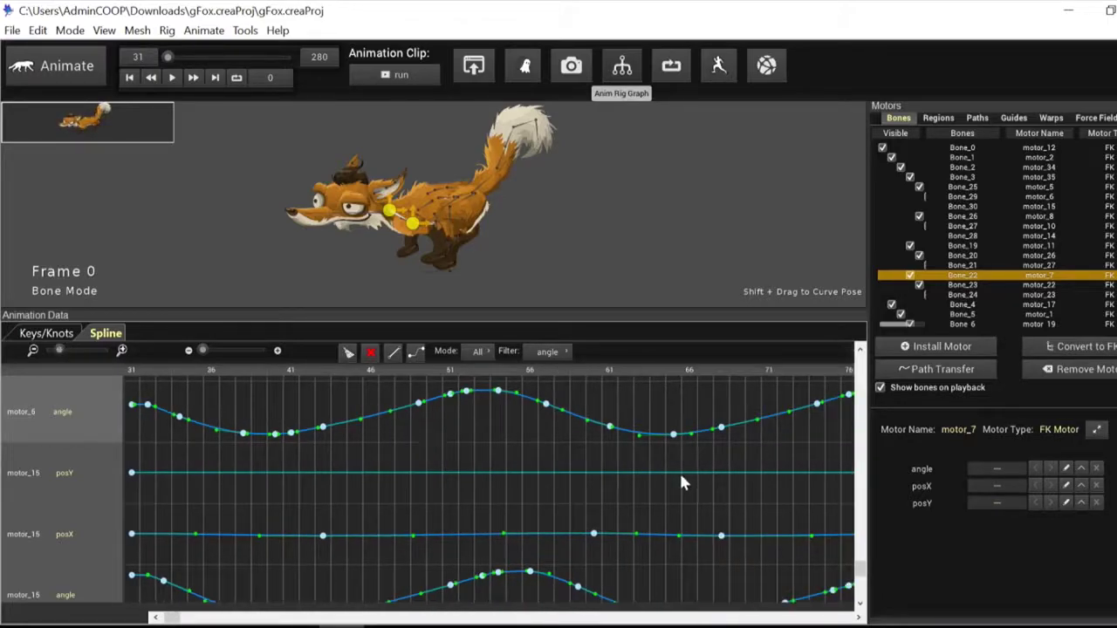
scroll(682, 483, up, 1)
scroll(682, 483, up, 1)
scroll(789, 450, up, 5)
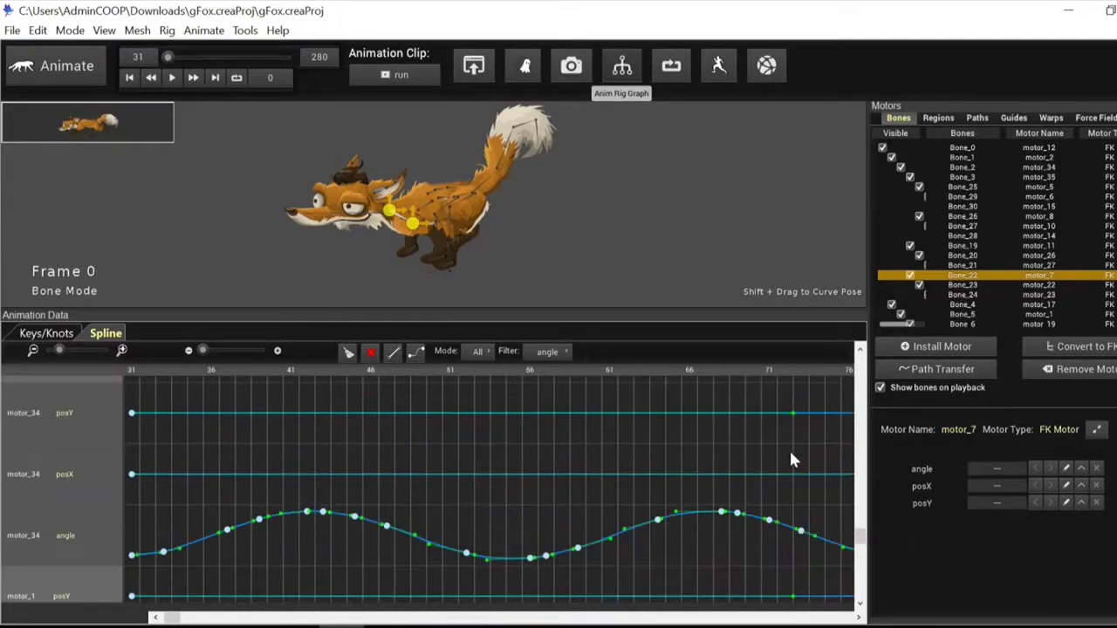
scroll(770, 465, up, 5)
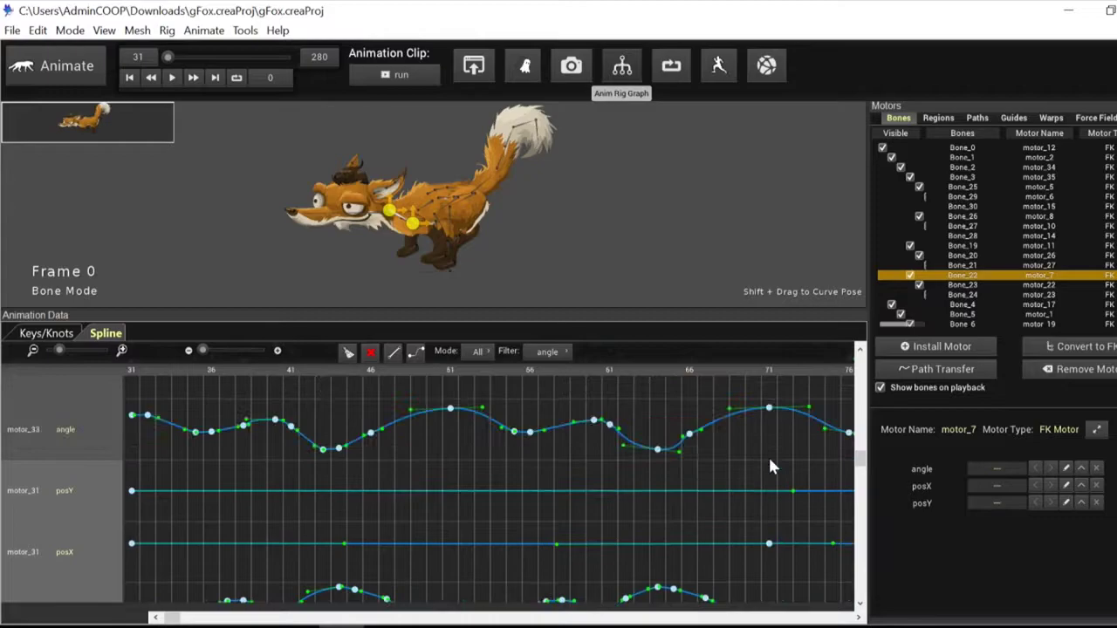
- Switch to the Keys/Knots view and browse every motor's angle, posX and posY keyframe rows
click(49, 334)
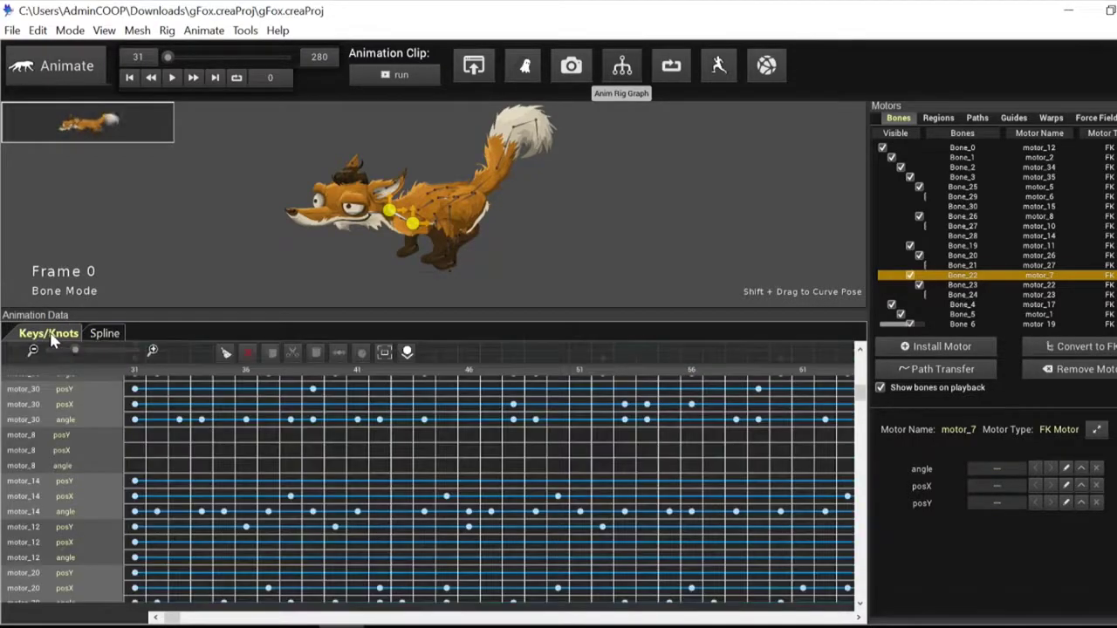
scroll(584, 477, down, 10)
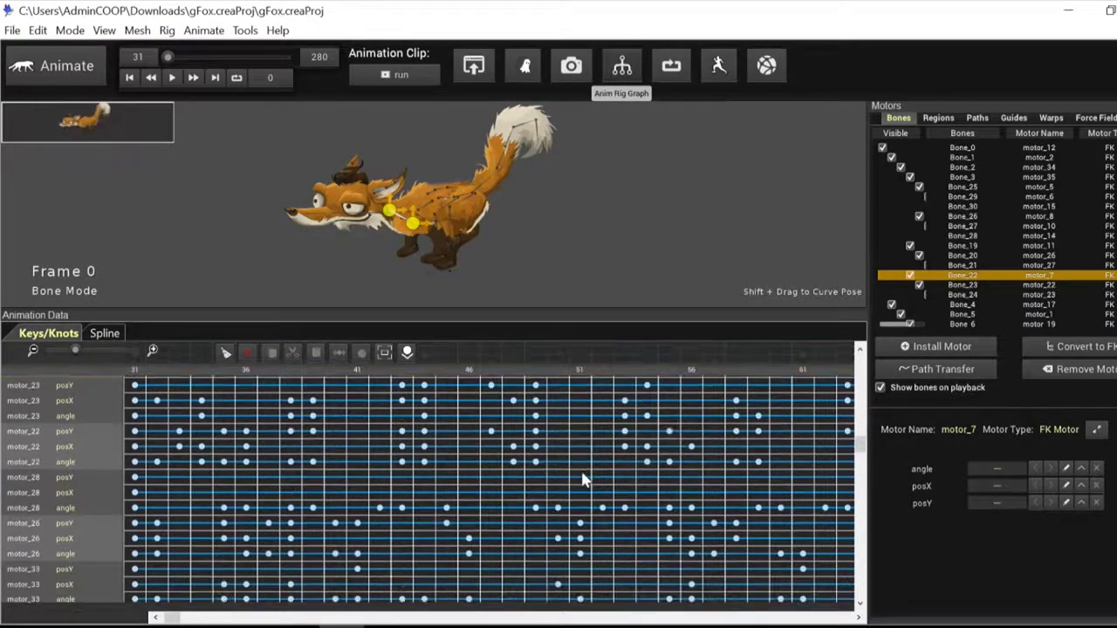
scroll(583, 480, down, 8)
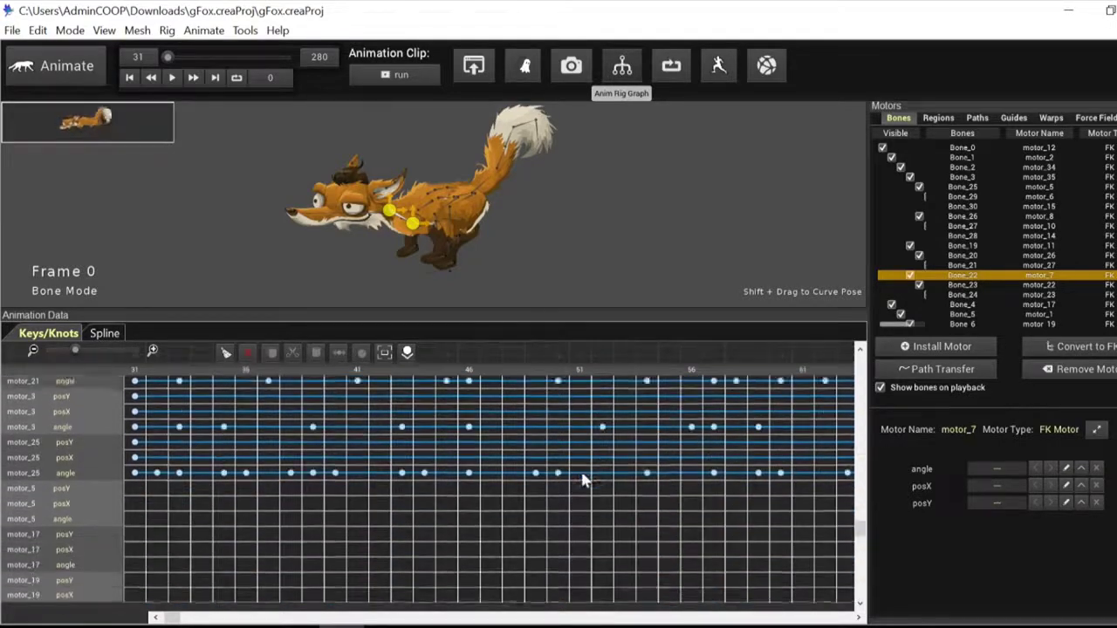
scroll(583, 479, up, 15)
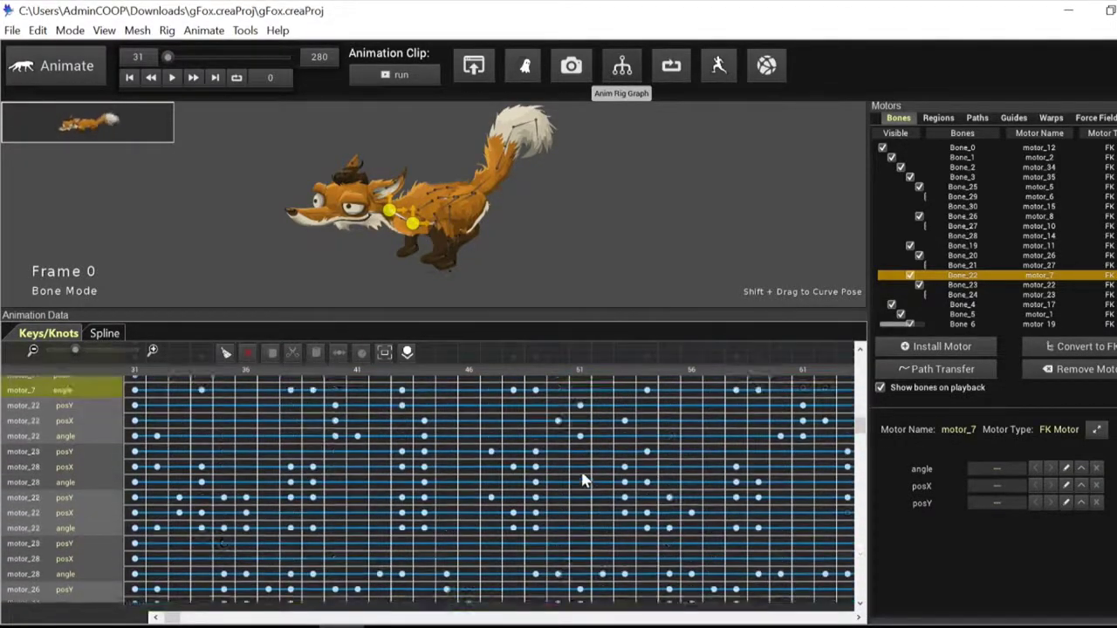
scroll(584, 479, up, 5)
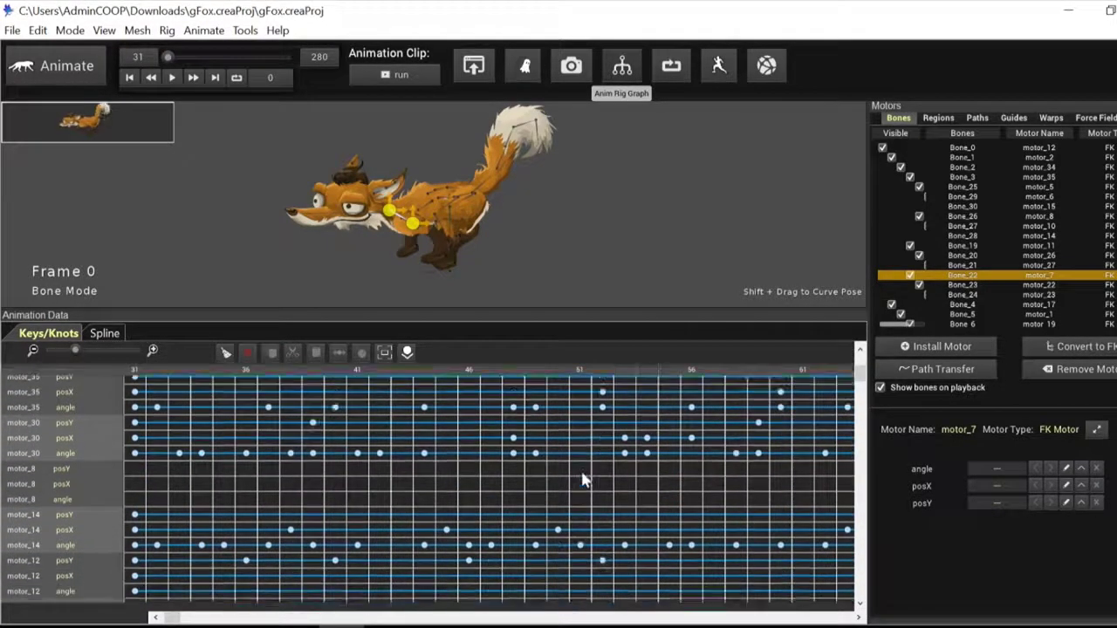
scroll(583, 479, down, 6)
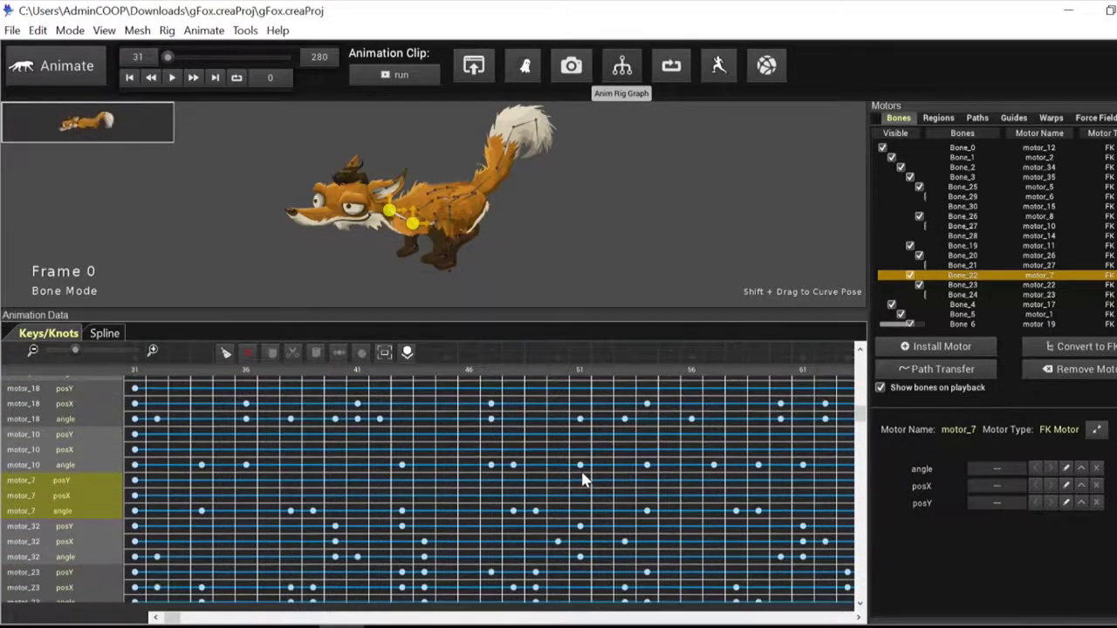